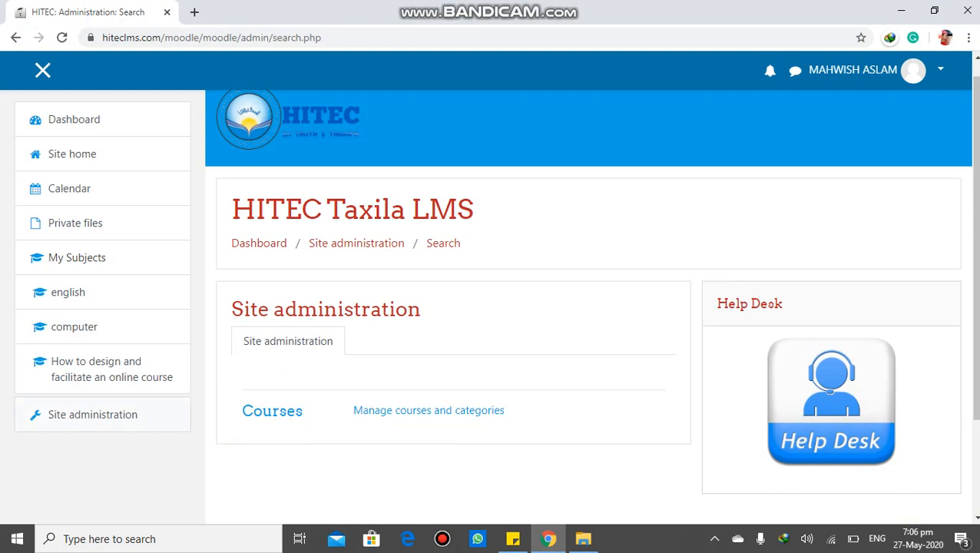
# Start a new course in the Training category from the site administration's course and category management
pyautogui.click(92, 414)
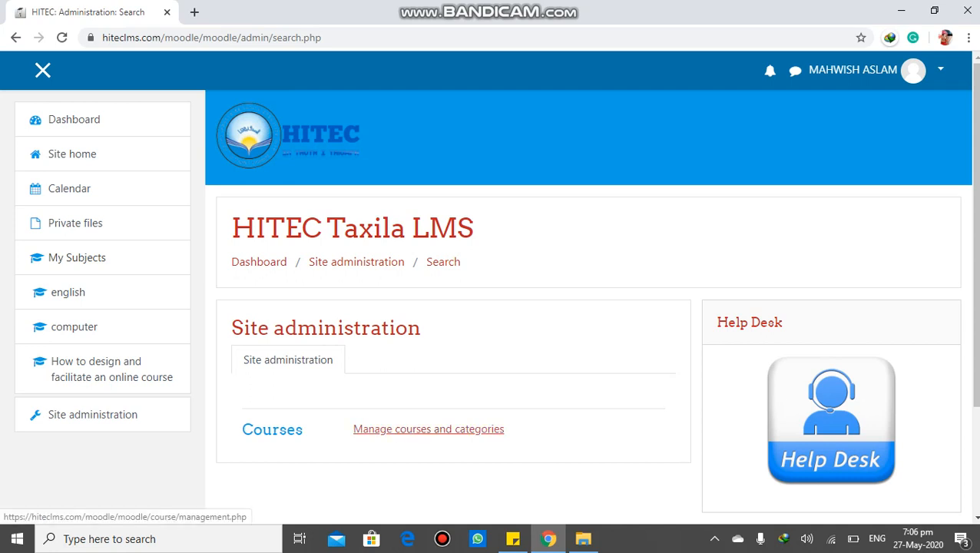
pyautogui.click(429, 428)
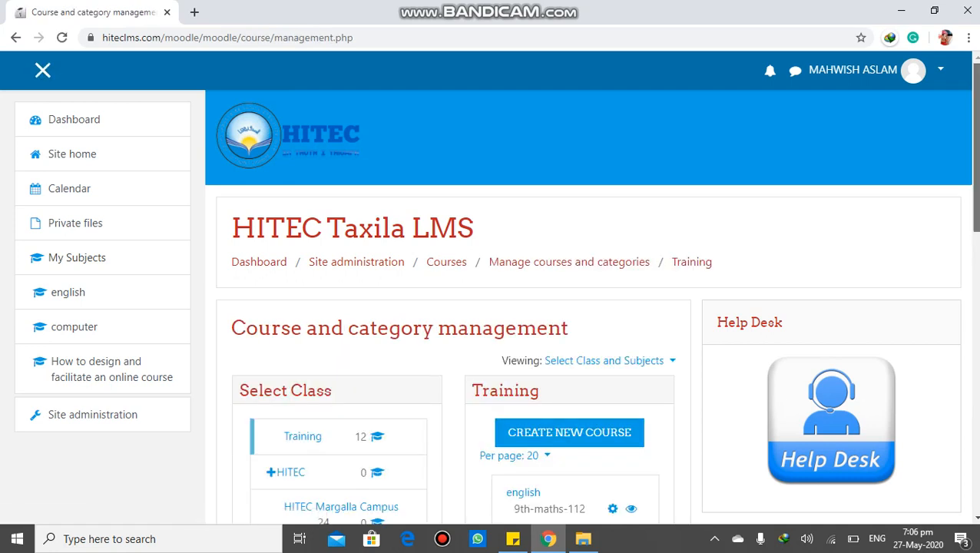
pyautogui.scroll(-6, 591, 307)
pyautogui.scroll(5, 591, 307)
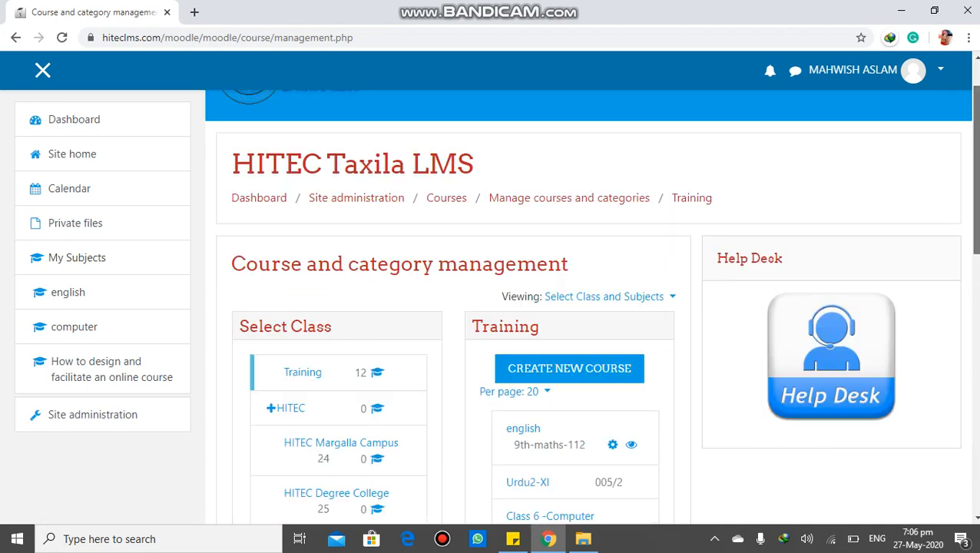
pyautogui.scroll(-2, 591, 307)
pyautogui.scroll(1, 591, 307)
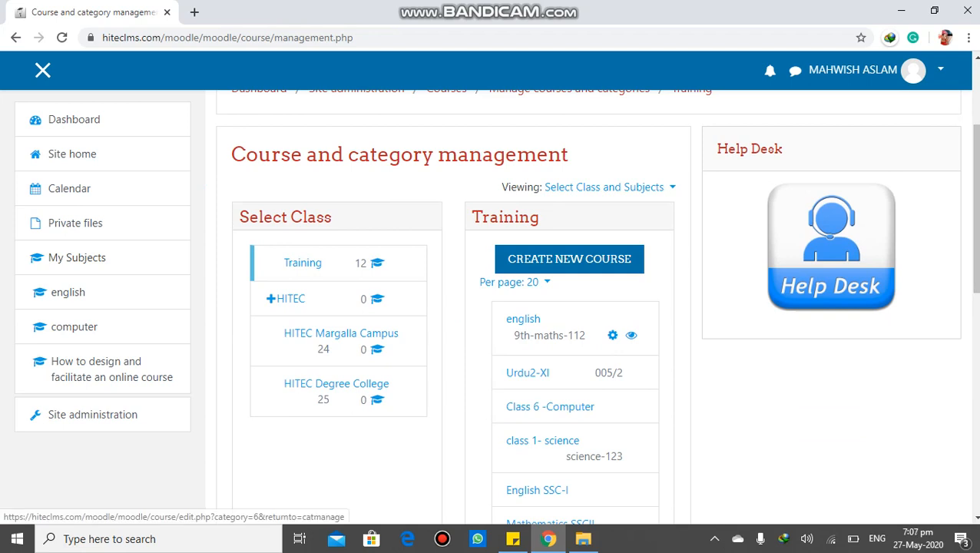
pyautogui.click(569, 258)
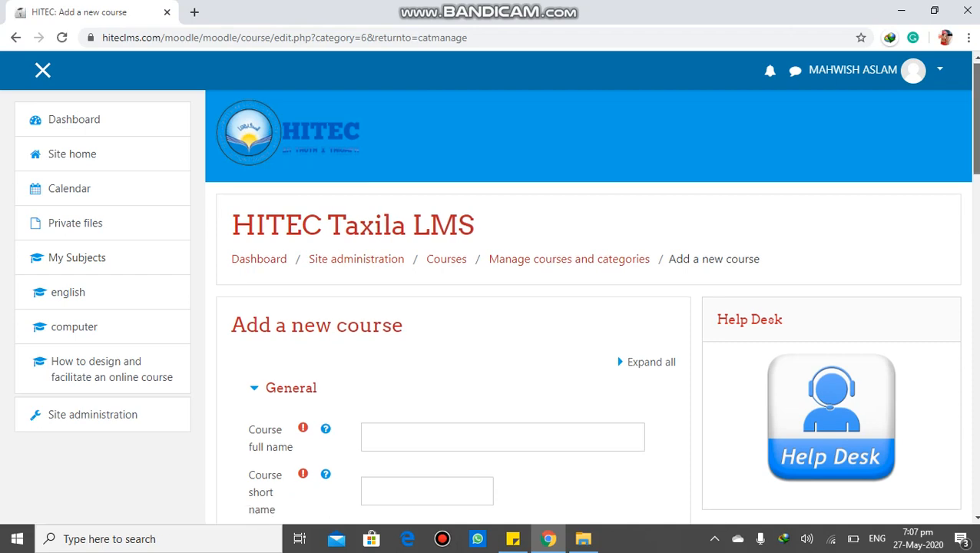
# Enter "computer sciencd" as the course full name and "cs" as the course short name
pyautogui.scroll(-7, 491, 307)
pyautogui.scroll(7, 491, 307)
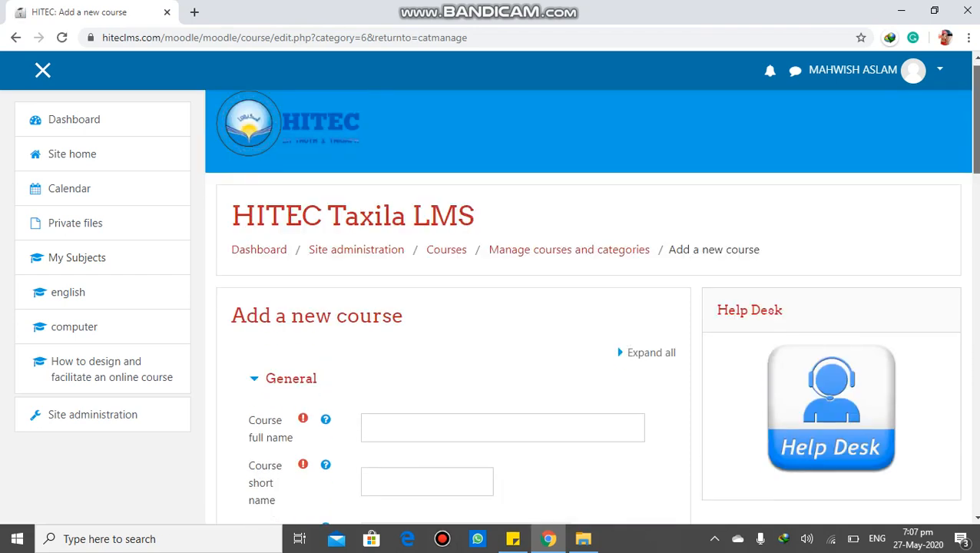
pyautogui.scroll(-7, 492, 307)
pyautogui.scroll(2, 491, 308)
pyautogui.scroll(4, 492, 308)
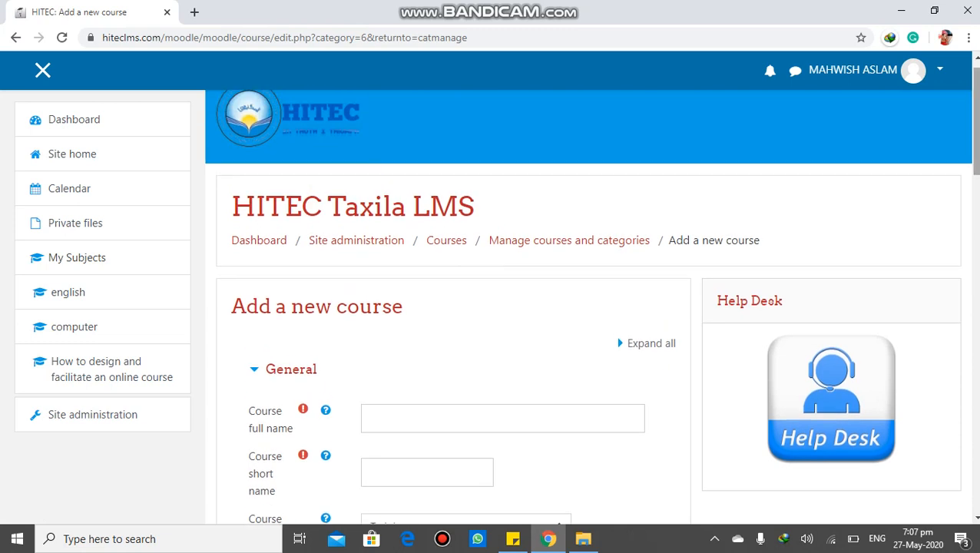
pyautogui.scroll(-4, 491, 307)
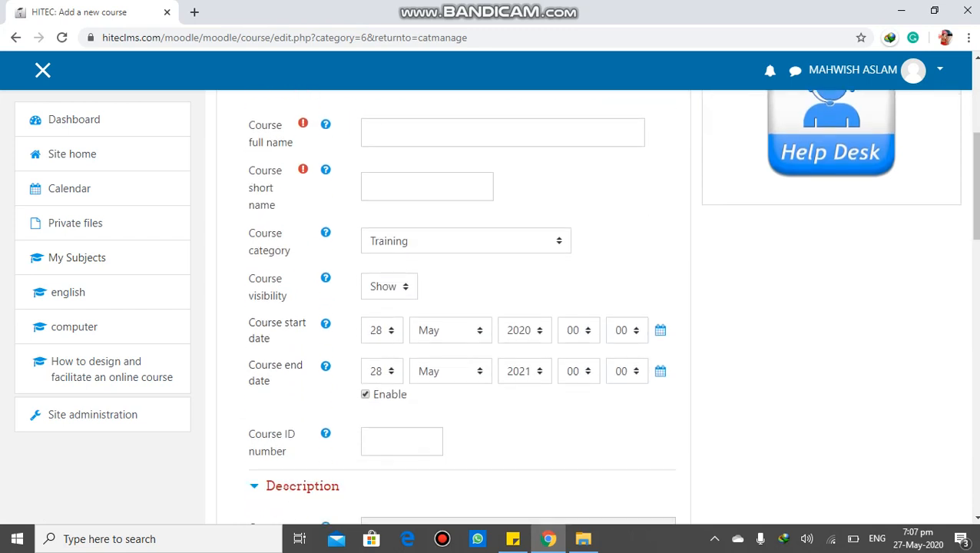
pyautogui.click(502, 132)
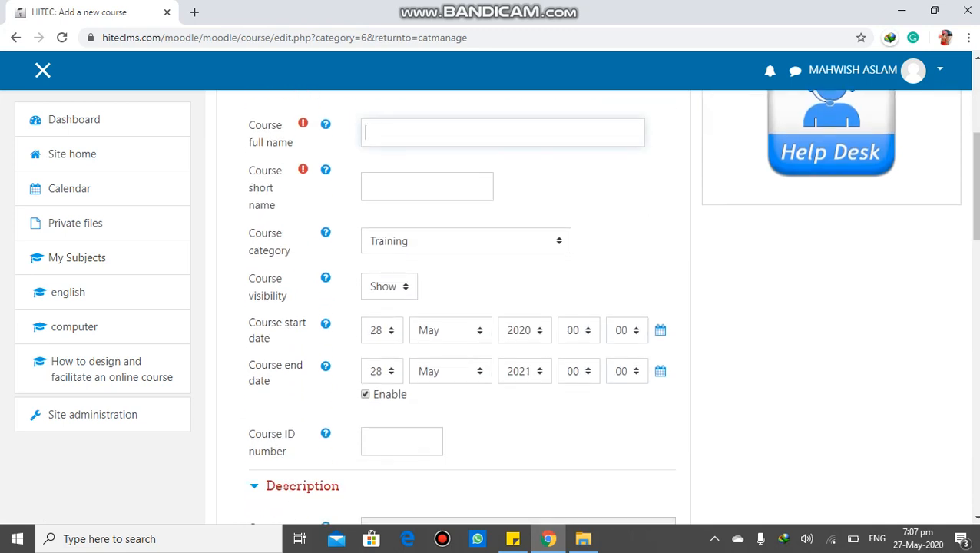
pyautogui.write('computer scie')
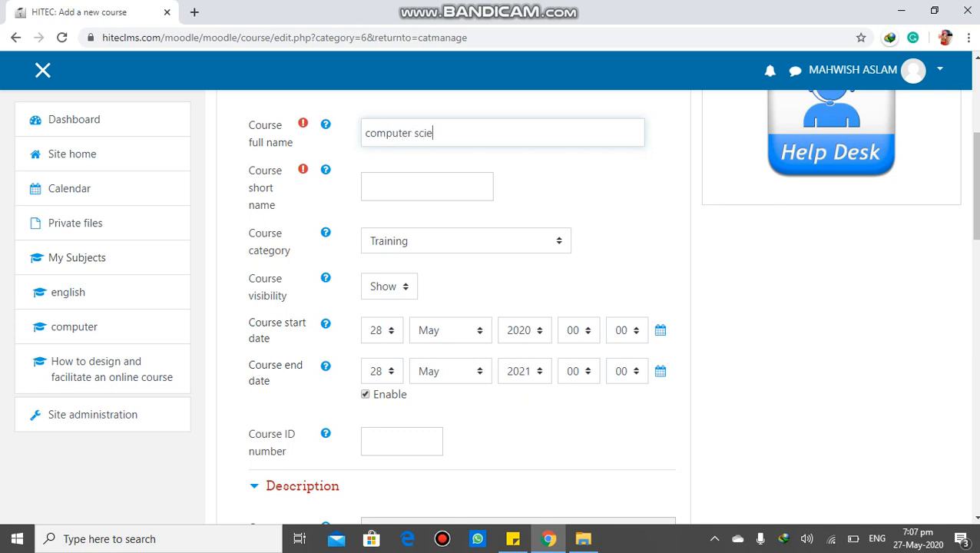
pyautogui.write('ncd')
pyautogui.click(426, 187)
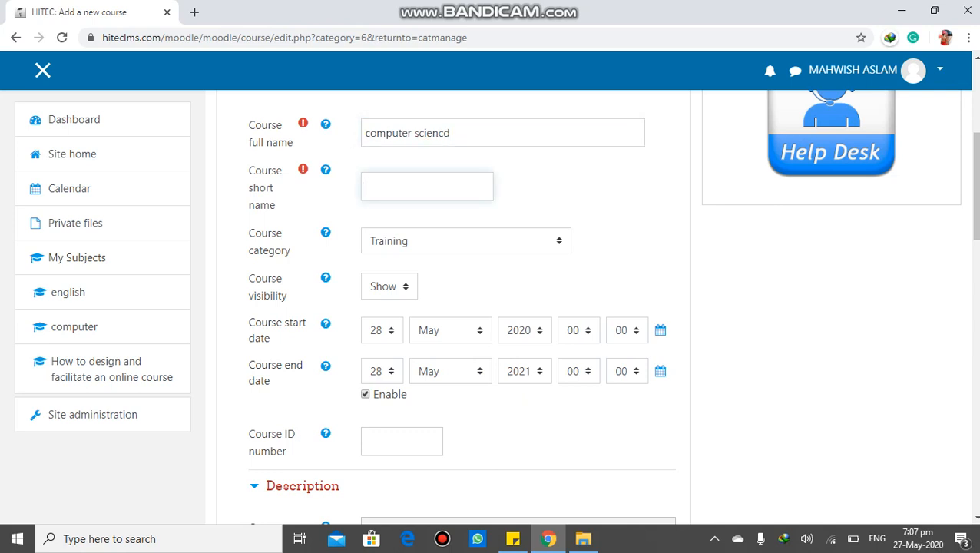
pyautogui.write('cs')
# Review the available course categories and visibility options, keeping Training and Show selected
pyautogui.click(465, 241)
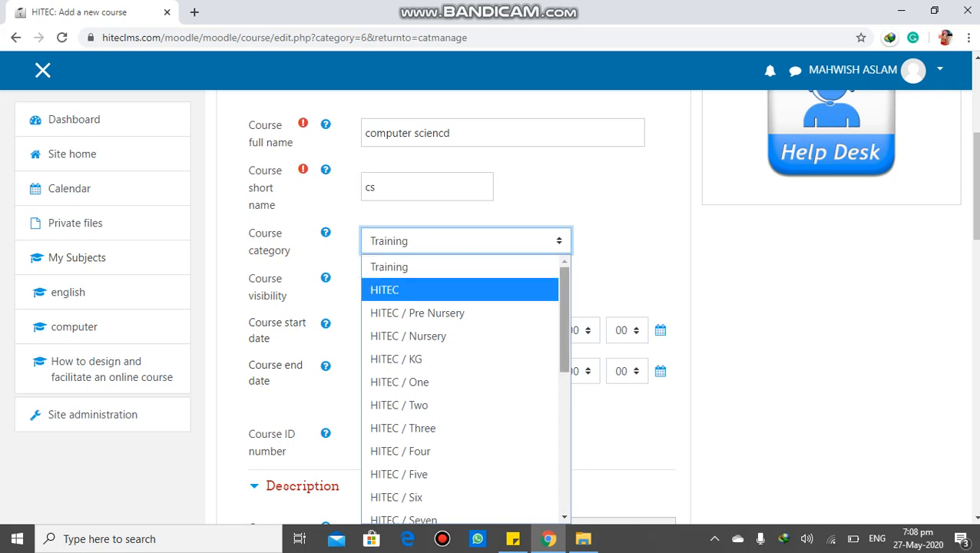
pyautogui.scroll(-2, 564, 323)
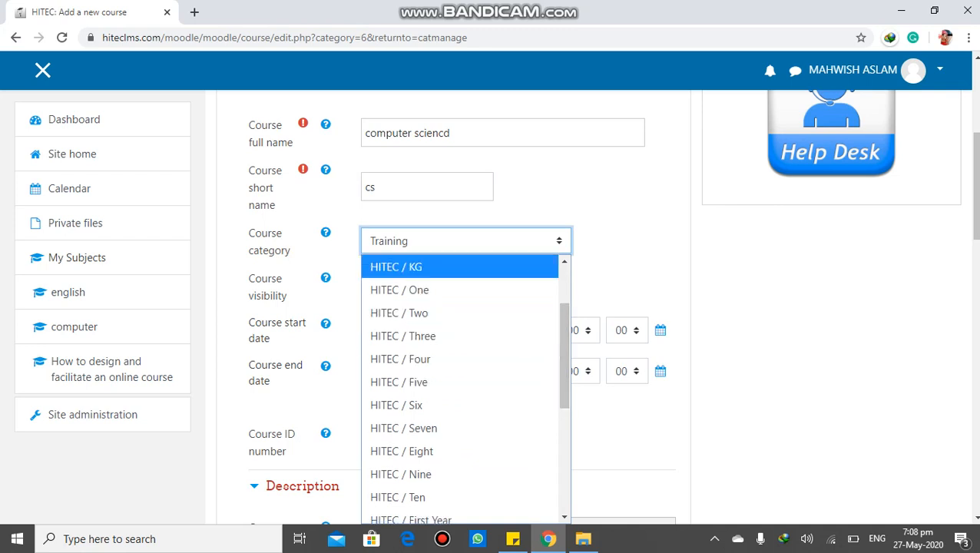
pyautogui.click(466, 241)
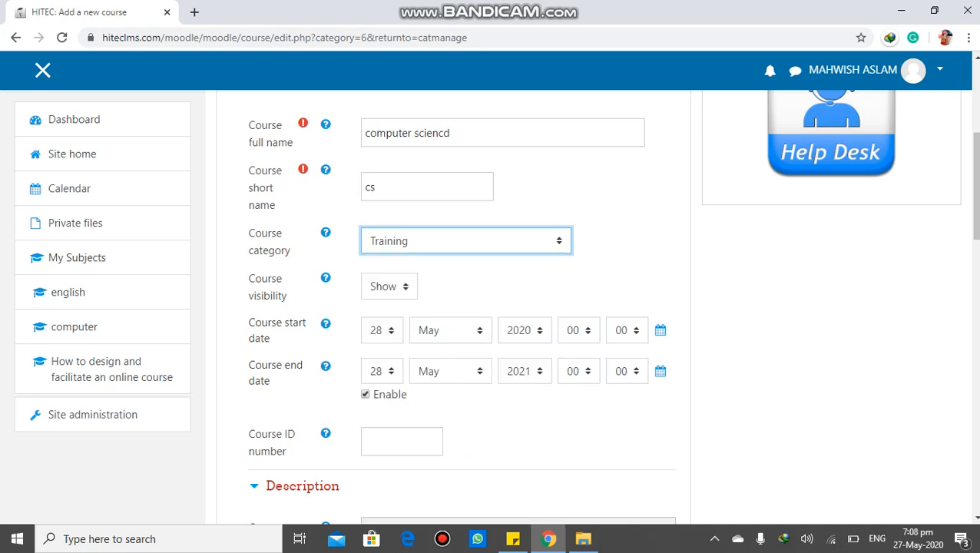
pyautogui.click(389, 287)
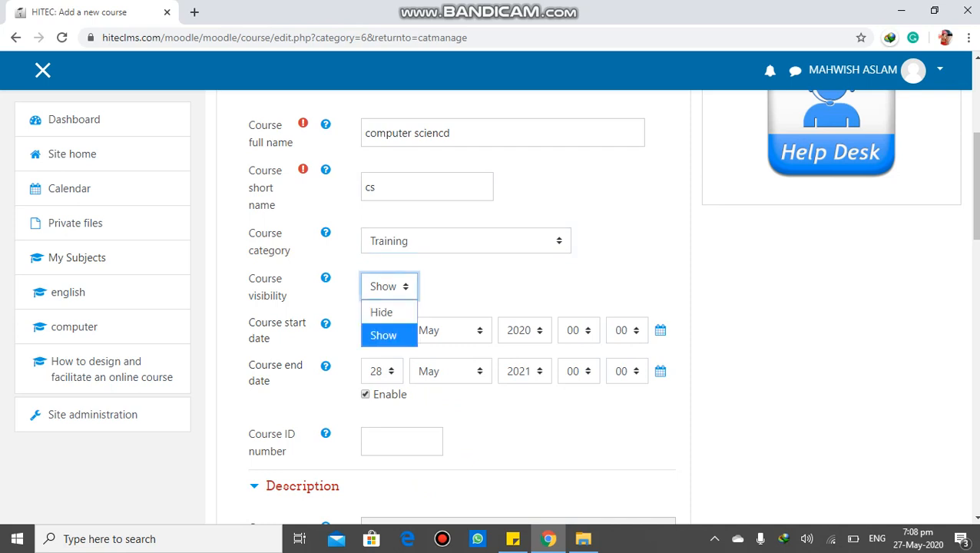
pyautogui.click(389, 286)
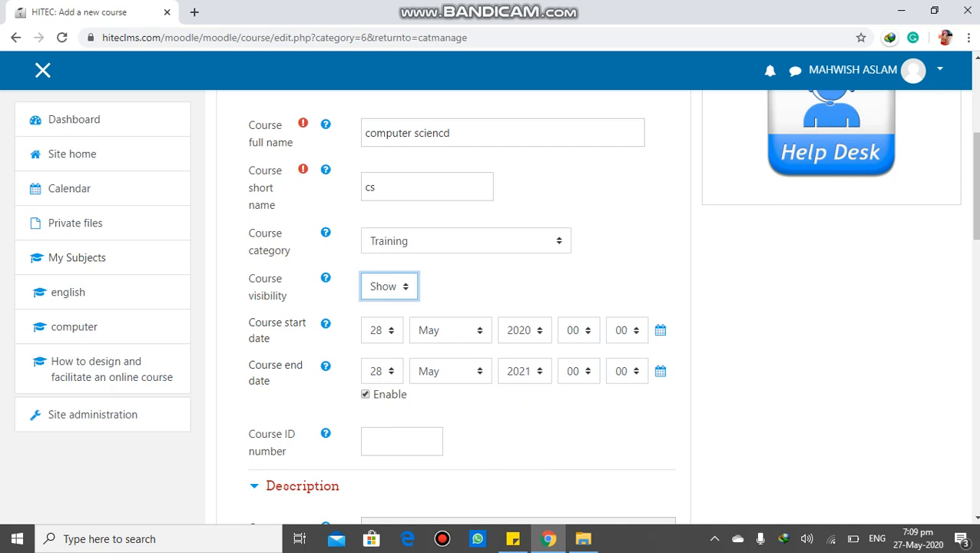
# Set the course ID number to t-cs-123
pyautogui.click(401, 441)
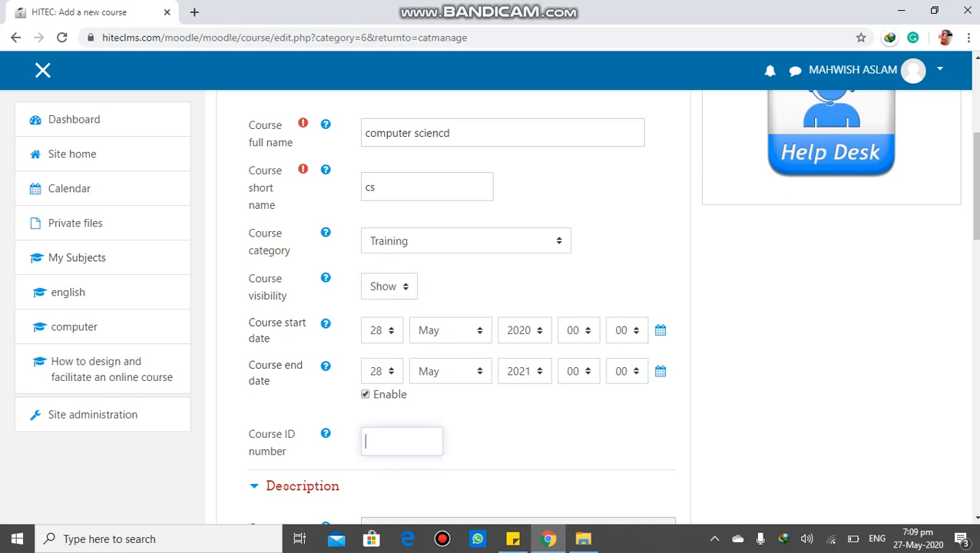
pyautogui.write('cs-123')
pyautogui.click(365, 441)
pyautogui.write('8th-')
pyautogui.press('BackSpace')
pyautogui.press('BackSpace')
pyautogui.press('BackSpace')
pyautogui.press('BackSpace')
pyautogui.write('t-')
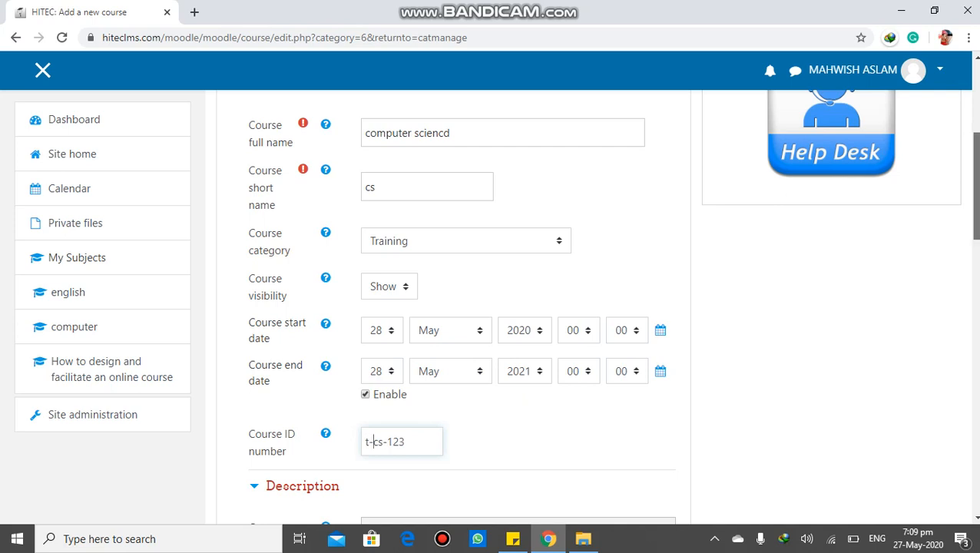
pyautogui.scroll(-3, 492, 307)
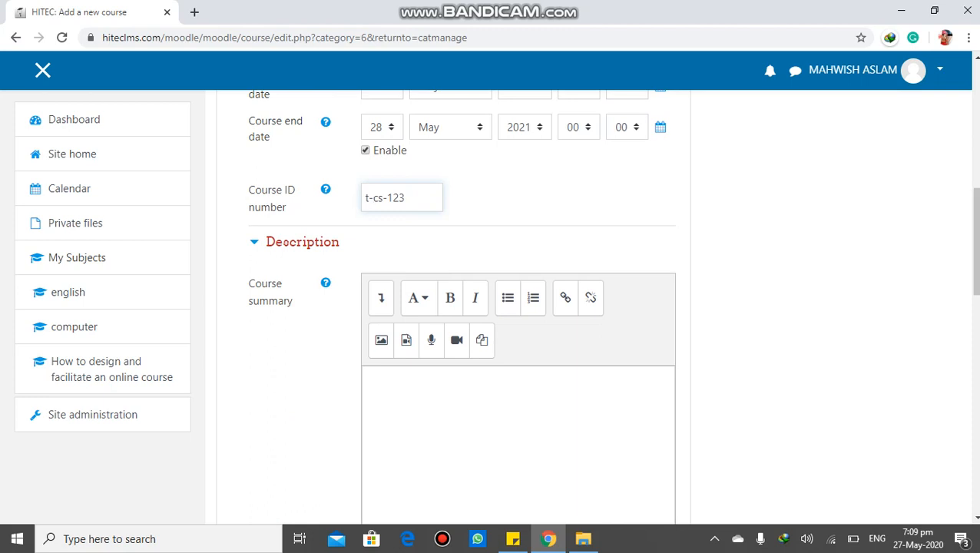
pyautogui.click(371, 378)
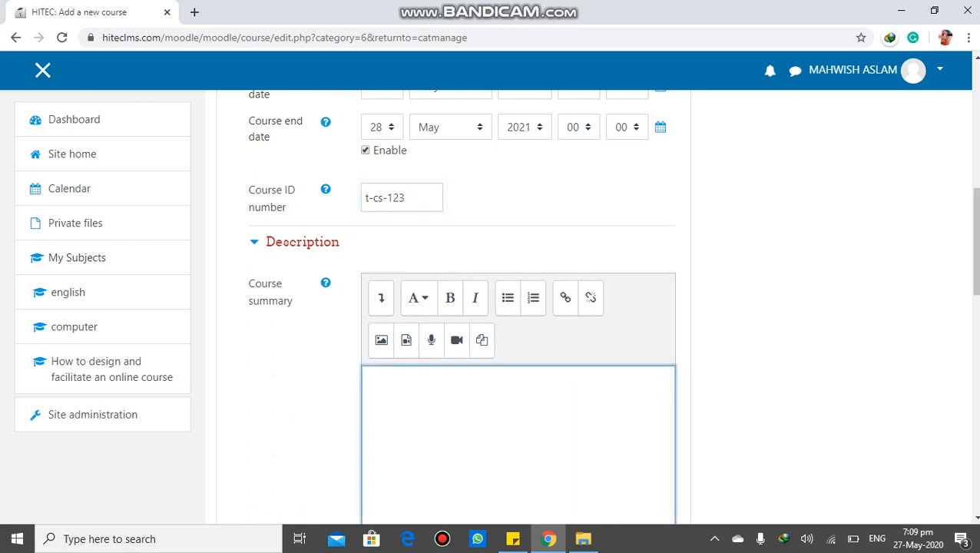
pyautogui.write('asfasgfdfgdfs')
pyautogui.press('BackSpace')
pyautogui.press('BackSpace')
pyautogui.press('BackSpace')
pyautogui.press('BackSpace')
pyautogui.press('BackSpace')
pyautogui.press('BackSpace')
pyautogui.press('BackSpace')
pyautogui.press('BackSpace')
pyautogui.press('BackSpace')
pyautogui.press('BackSpace')
pyautogui.press('BackSpace')
pyautogui.press('BackSpace')
pyautogui.press('BackSpace')
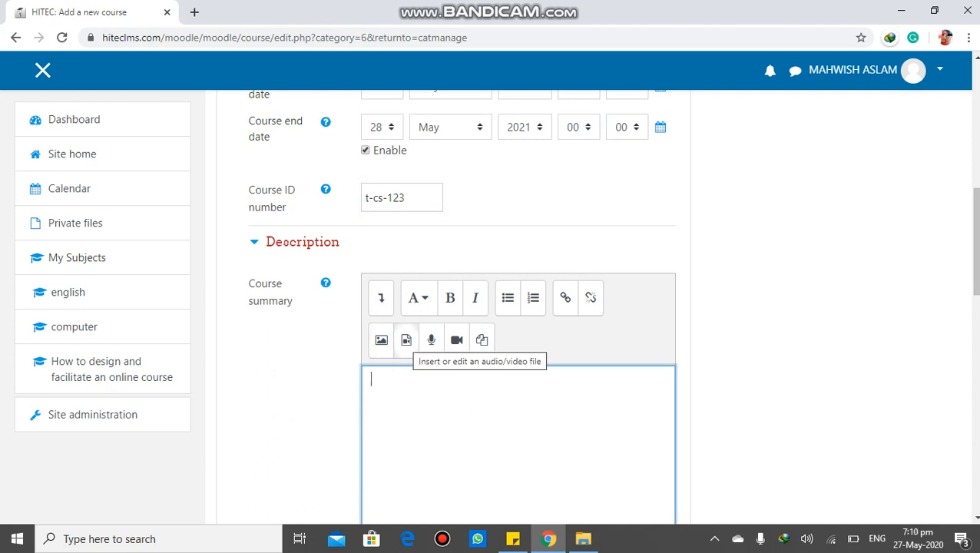
# Examine how a video file can be uploaded into the course summary, then close the media dialogs without inserting anything
pyautogui.click(406, 340)
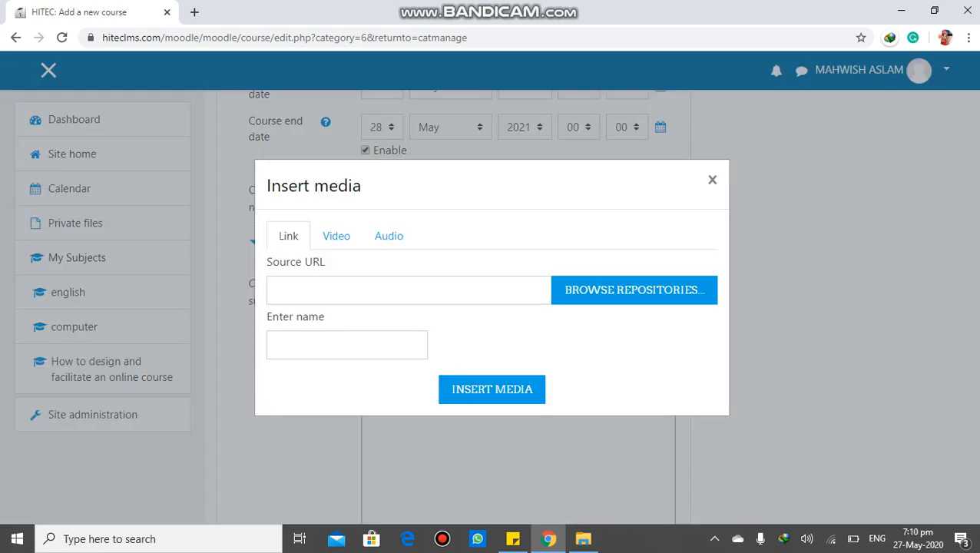
pyautogui.click(335, 236)
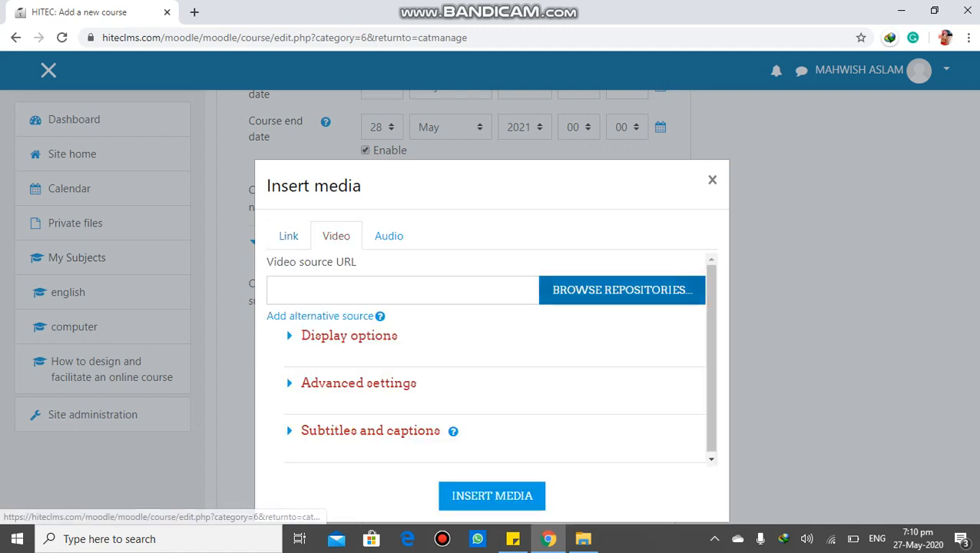
pyautogui.click(622, 290)
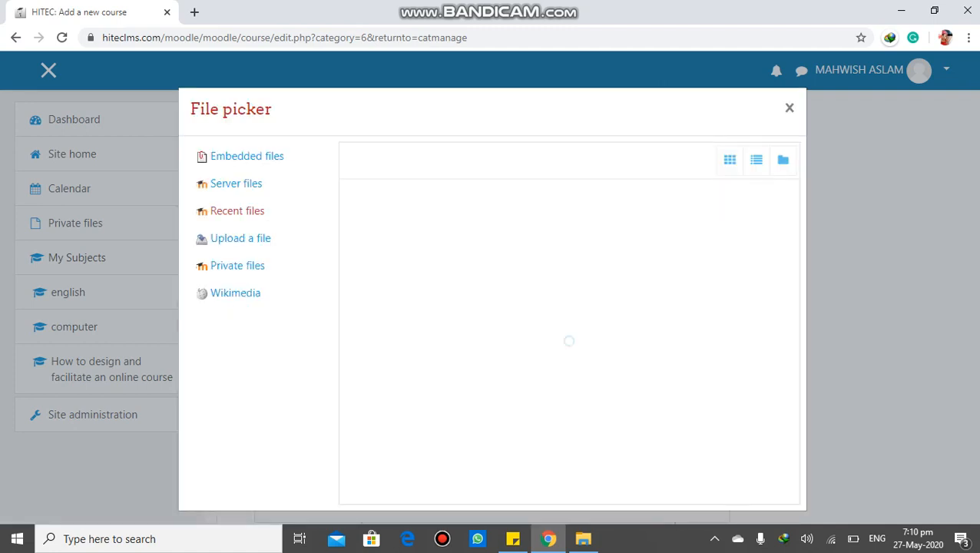
pyautogui.click(240, 238)
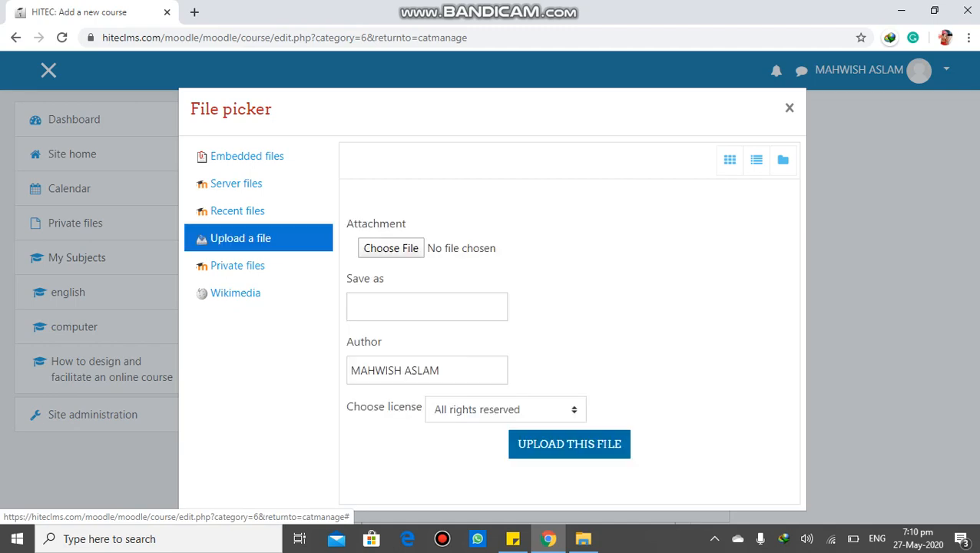
pyautogui.click(390, 247)
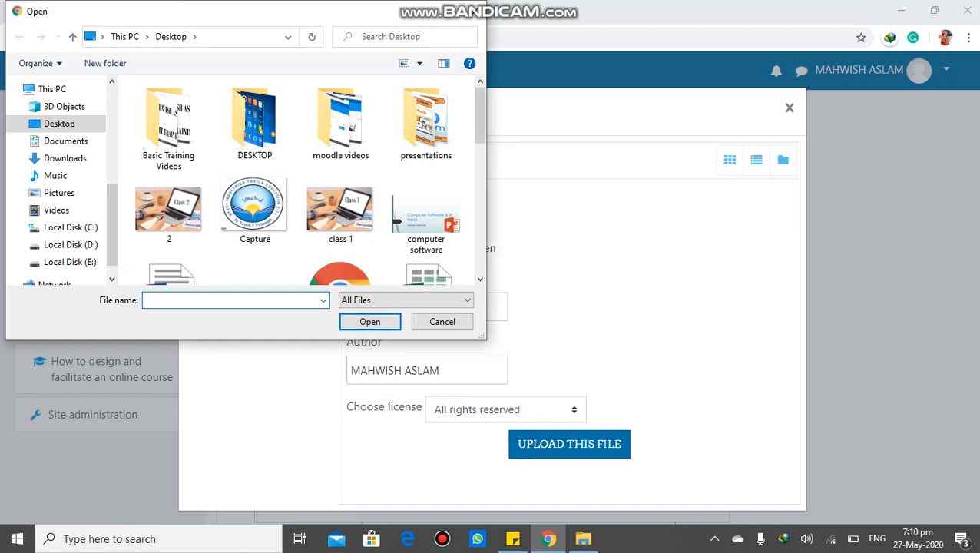
pyautogui.click(474, 10)
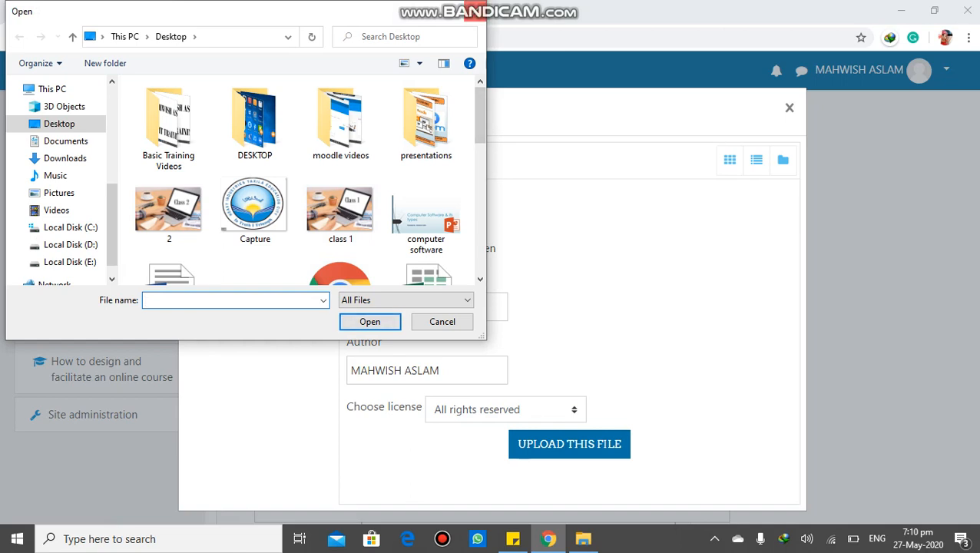
pyautogui.click(789, 108)
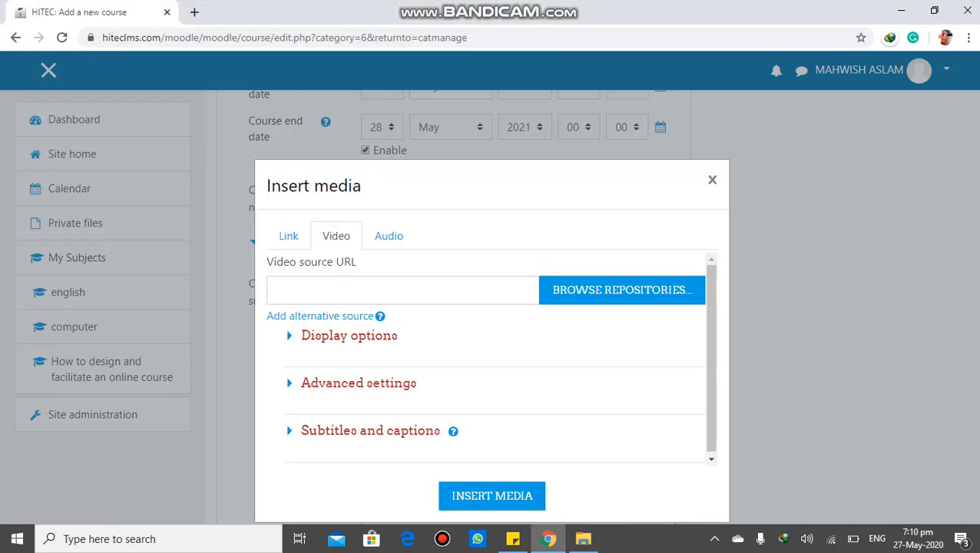
pyautogui.click(712, 180)
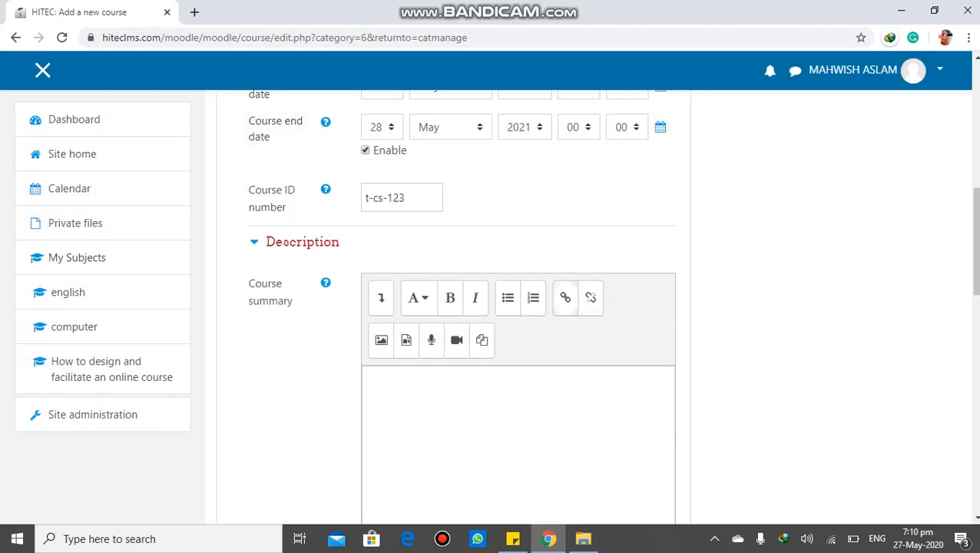
# Examine the link creation options for the course summary and close them without adding a URL
pyautogui.click(568, 300)
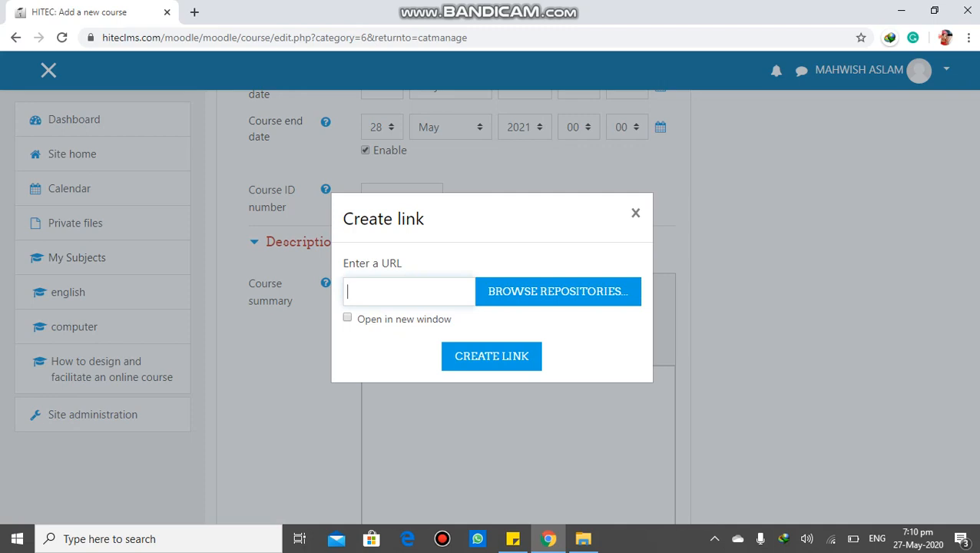
pyautogui.hotkey('ctrl', 'l')
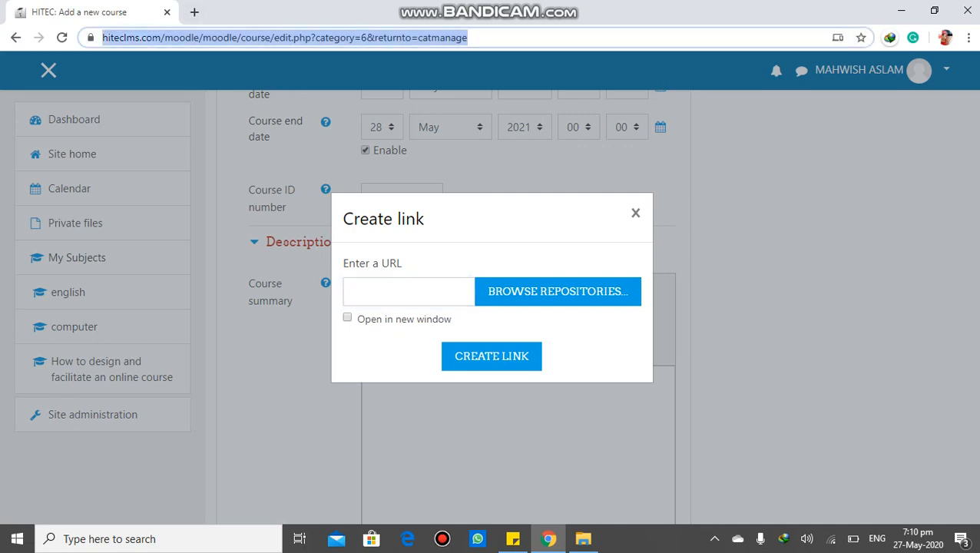
pyautogui.rightClick(363, 38)
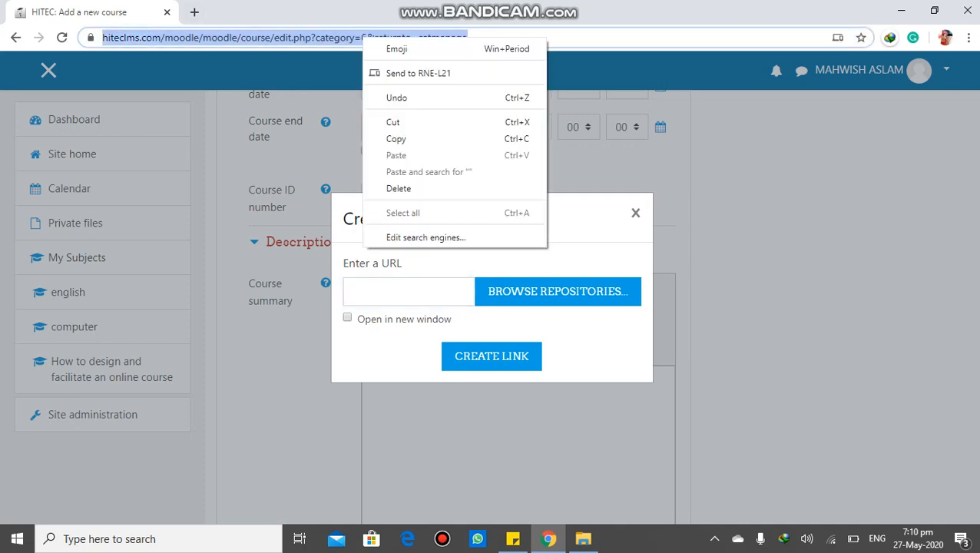
pyautogui.click(408, 291)
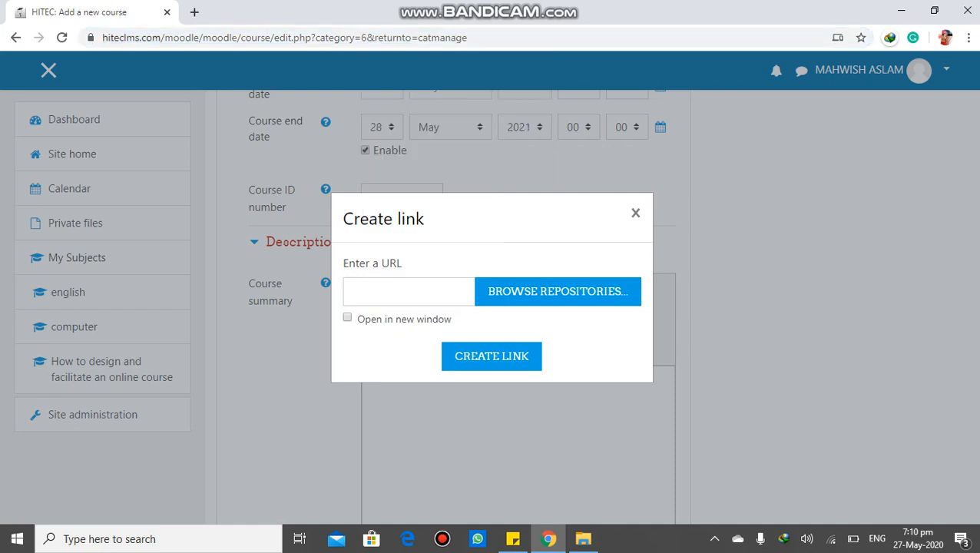
pyautogui.click(409, 291)
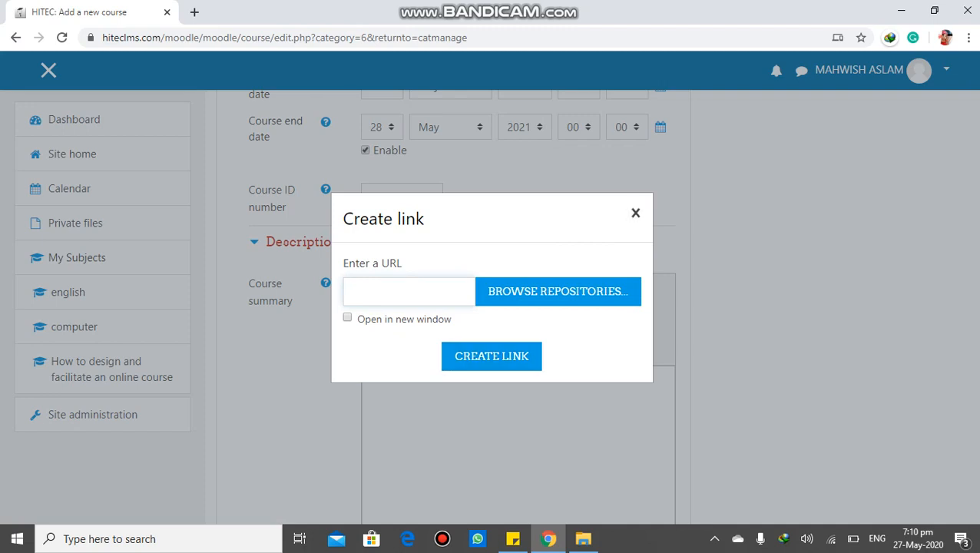
pyautogui.click(635, 212)
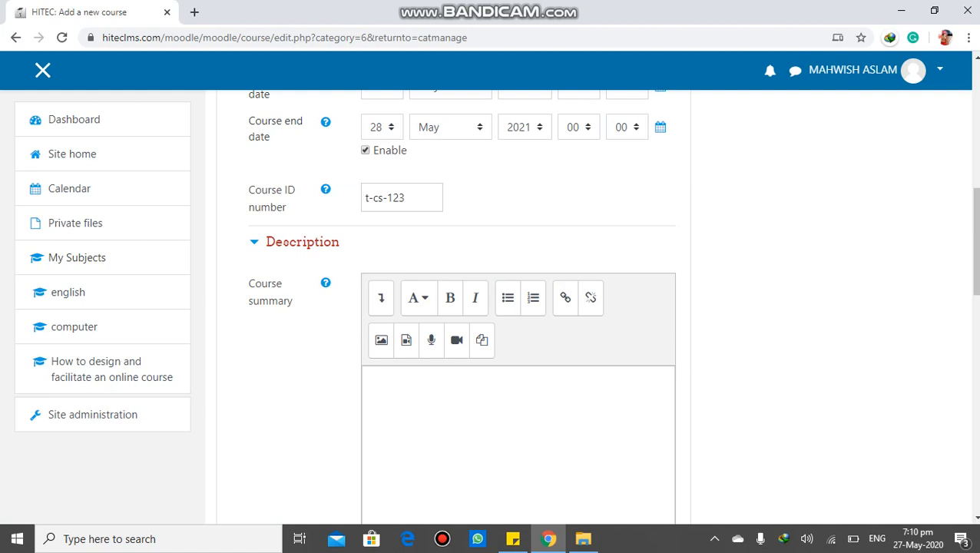
# Examine the video and audio recording dialogs for the course summary and close them without recording anything
pyautogui.click(456, 339)
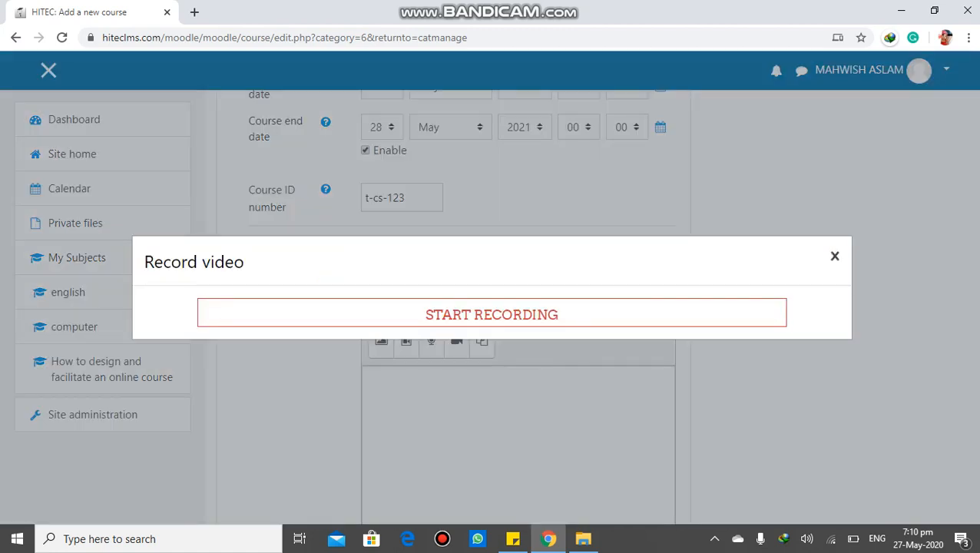
pyautogui.click(835, 256)
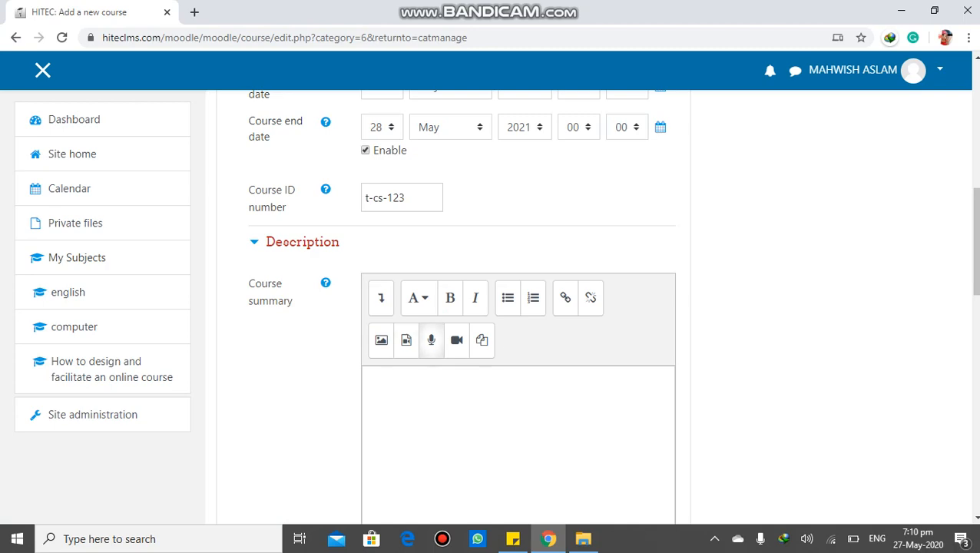
pyautogui.click(431, 339)
pyautogui.click(834, 256)
# Review the general details, the empty course summary and the course image upload area with its accepted file types
pyautogui.scroll(5, 518, 307)
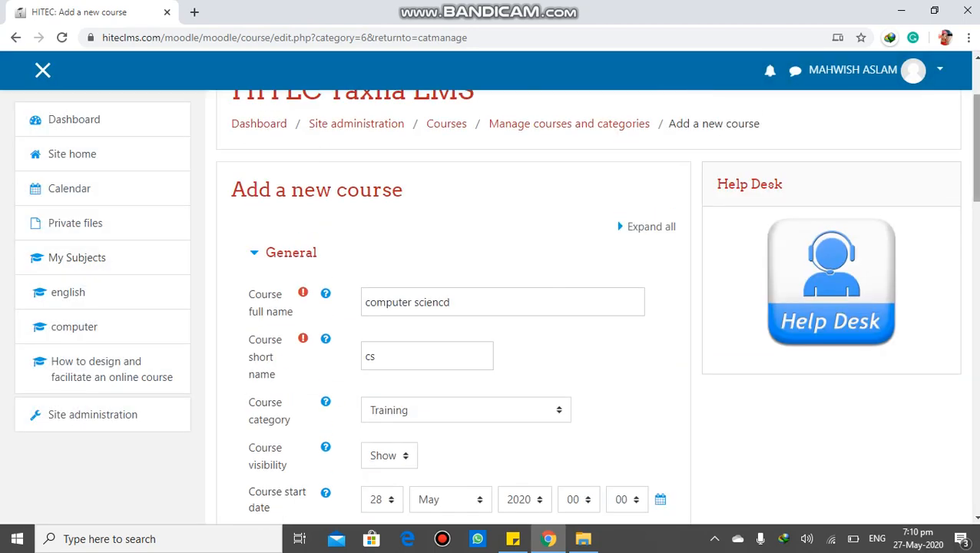
pyautogui.scroll(-7, 518, 308)
pyautogui.scroll(2, 518, 307)
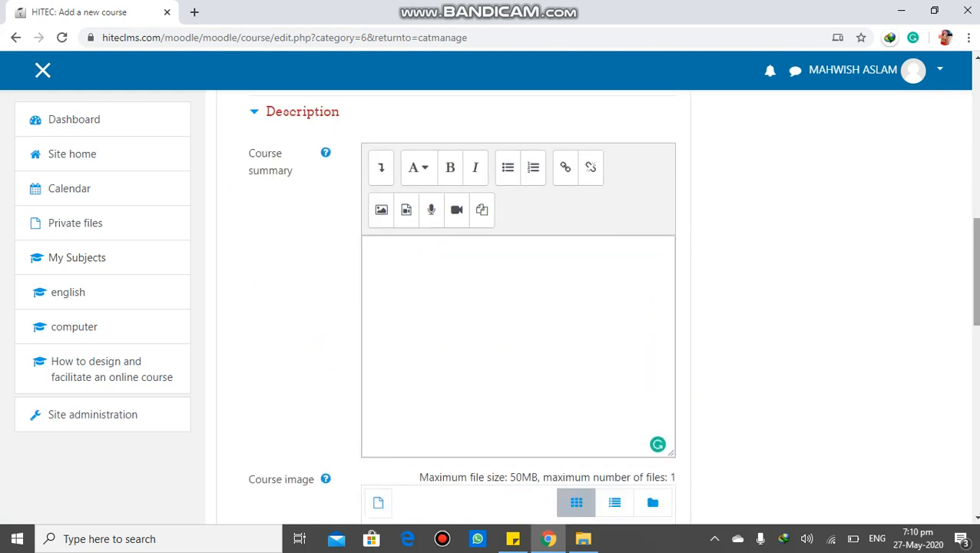
pyautogui.click(415, 268)
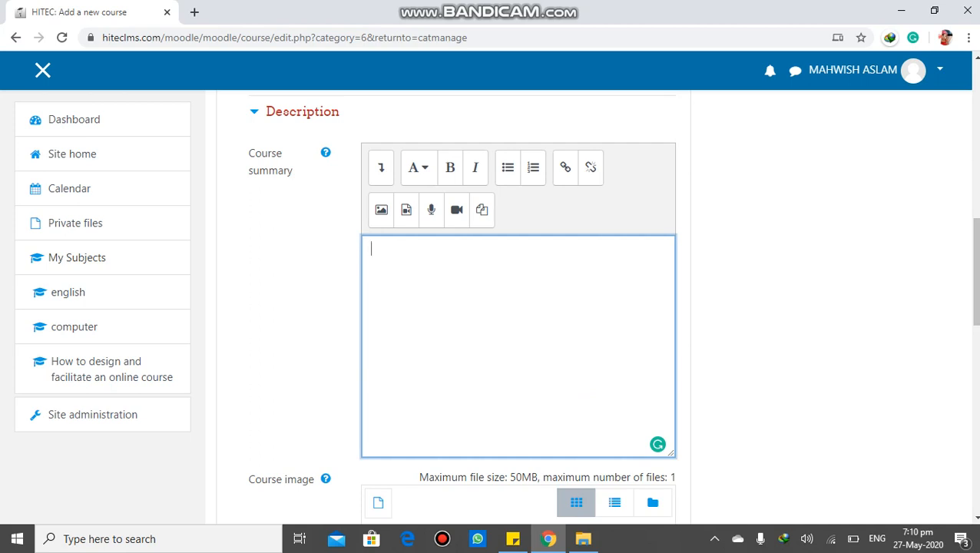
pyautogui.scroll(-3, 518, 307)
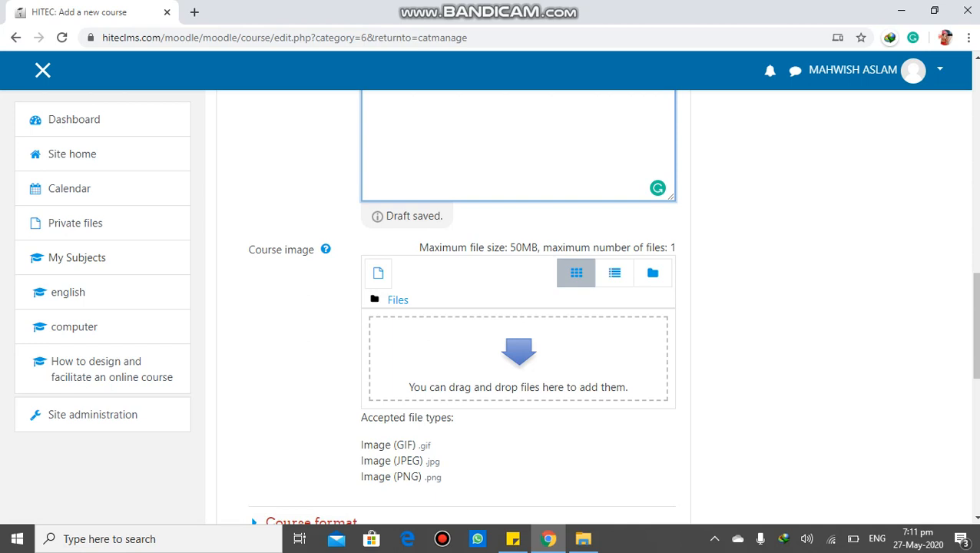
pyautogui.scroll(-3, 518, 307)
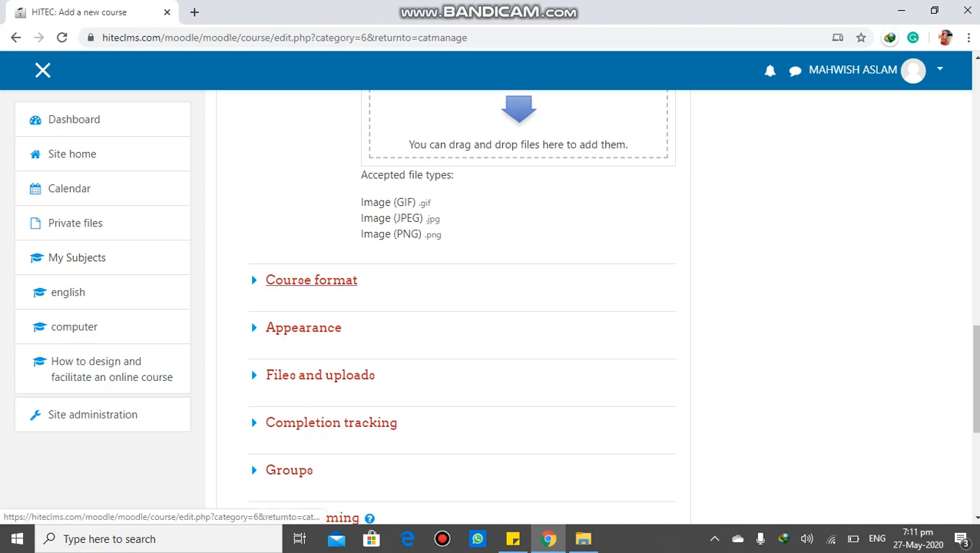
# Expand the course format settings and review the section count, hidden sections and course layout options, keeping Show all sections on one page
pyautogui.click(311, 280)
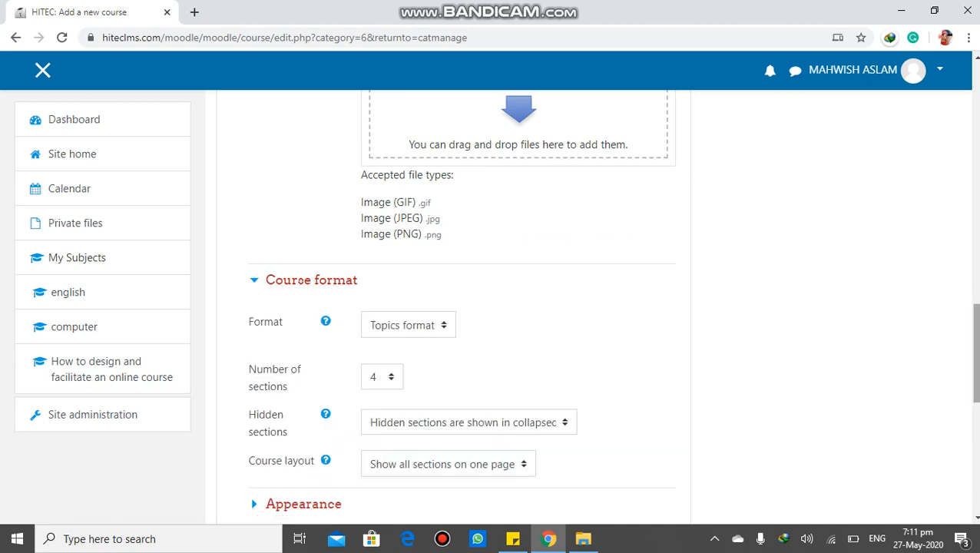
pyautogui.scroll(-3, 461, 307)
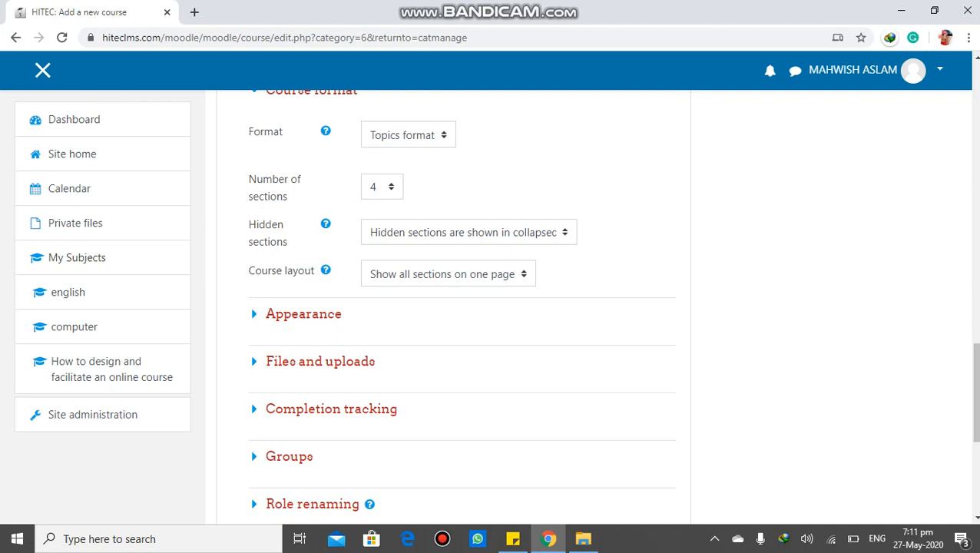
pyautogui.click(382, 187)
pyautogui.click(383, 187)
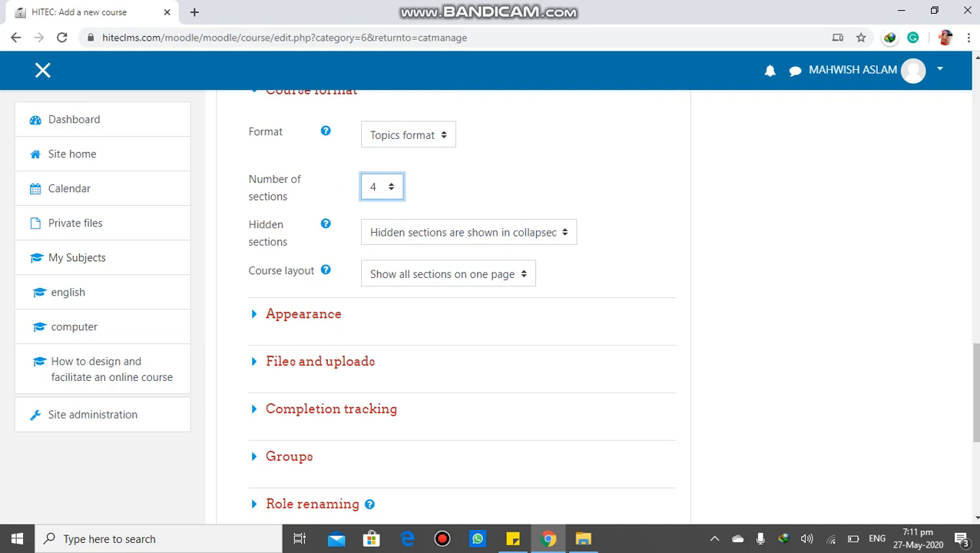
pyautogui.click(469, 232)
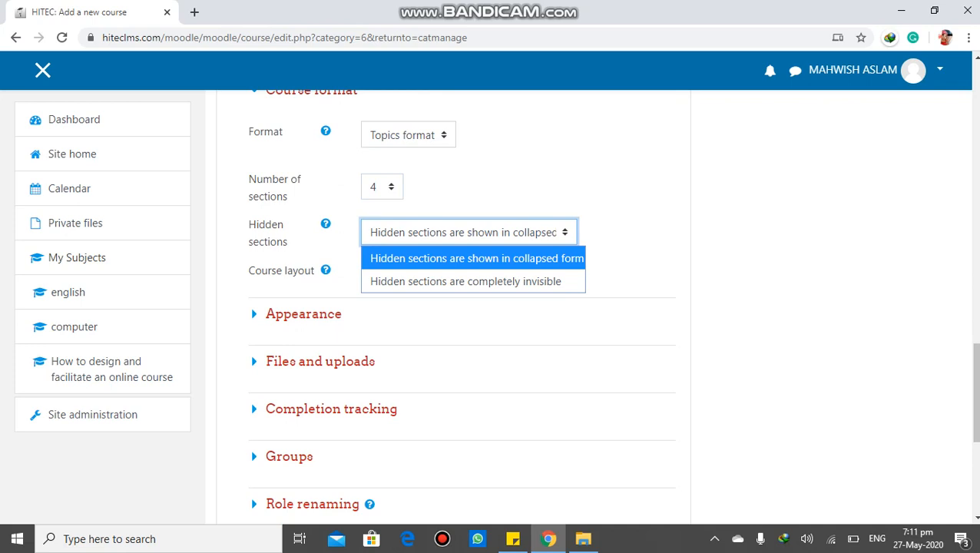
pyautogui.click(626, 268)
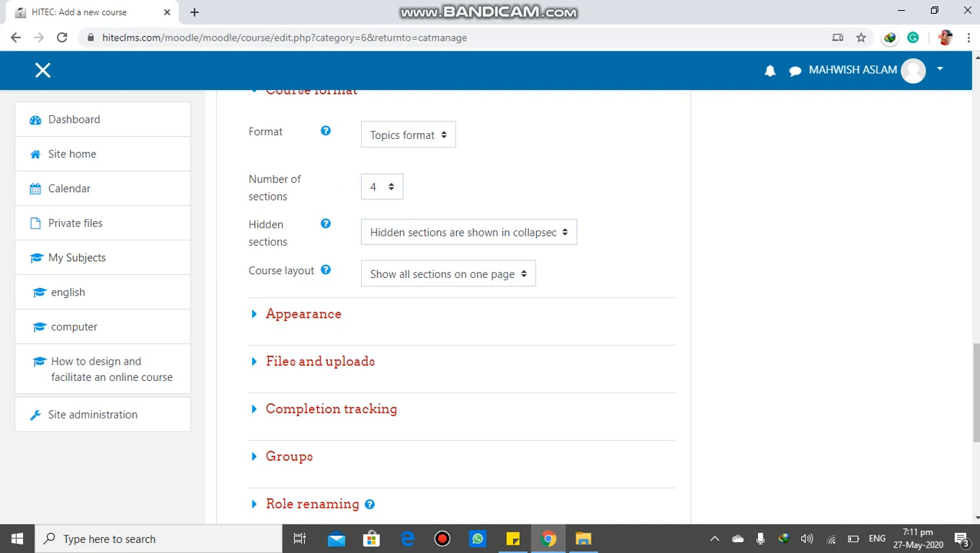
pyautogui.click(449, 274)
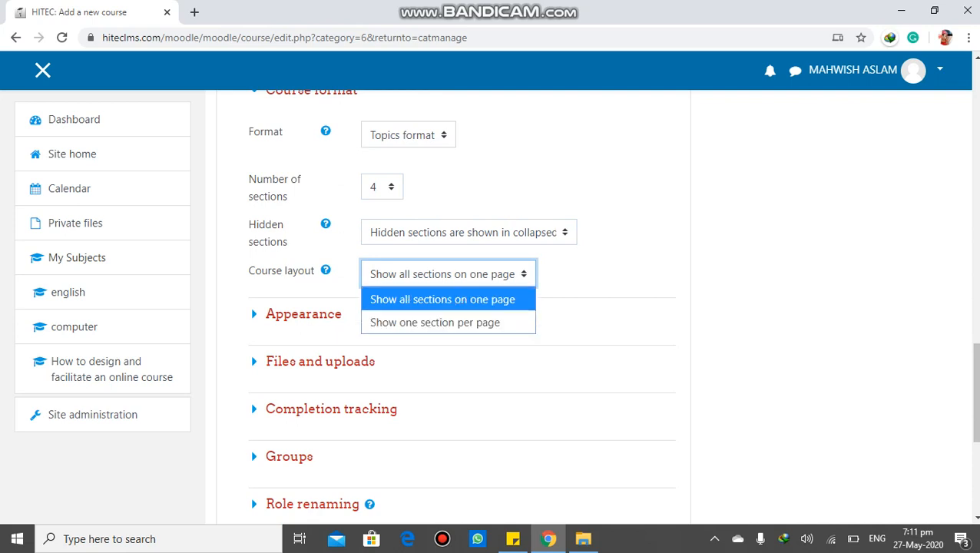
pyautogui.click(442, 300)
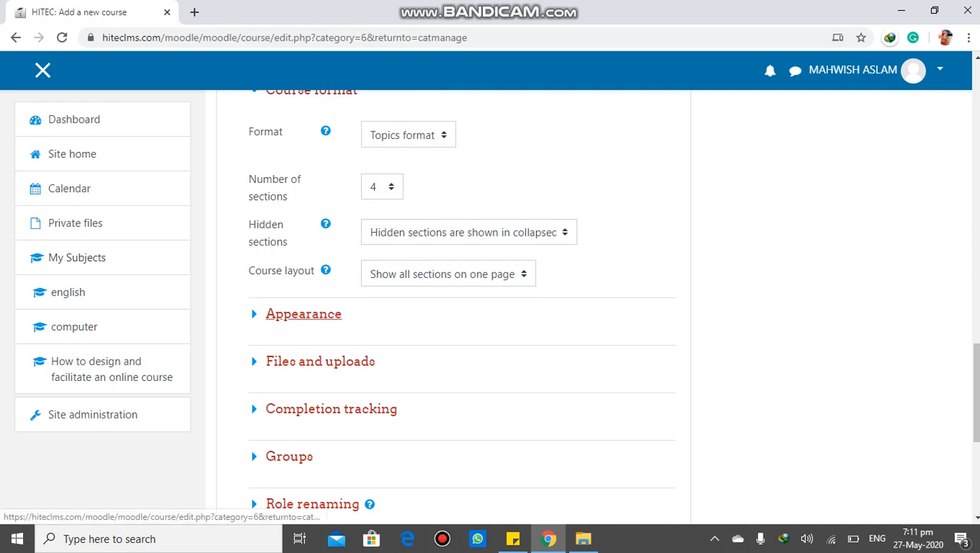
# Expand the appearance settings and review the number of announcements and activity report options without changing them
pyautogui.click(303, 314)
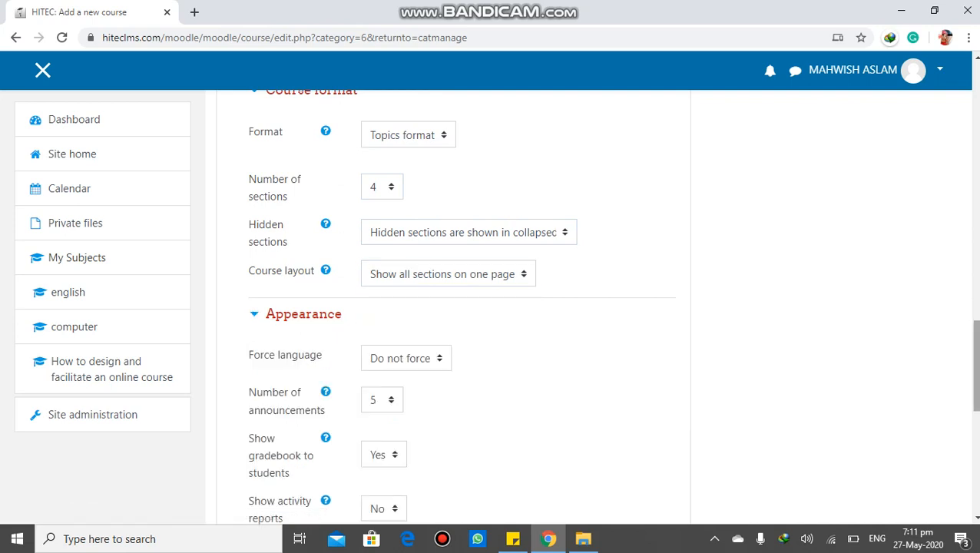
pyautogui.scroll(-3, 461, 307)
pyautogui.scroll(1, 461, 307)
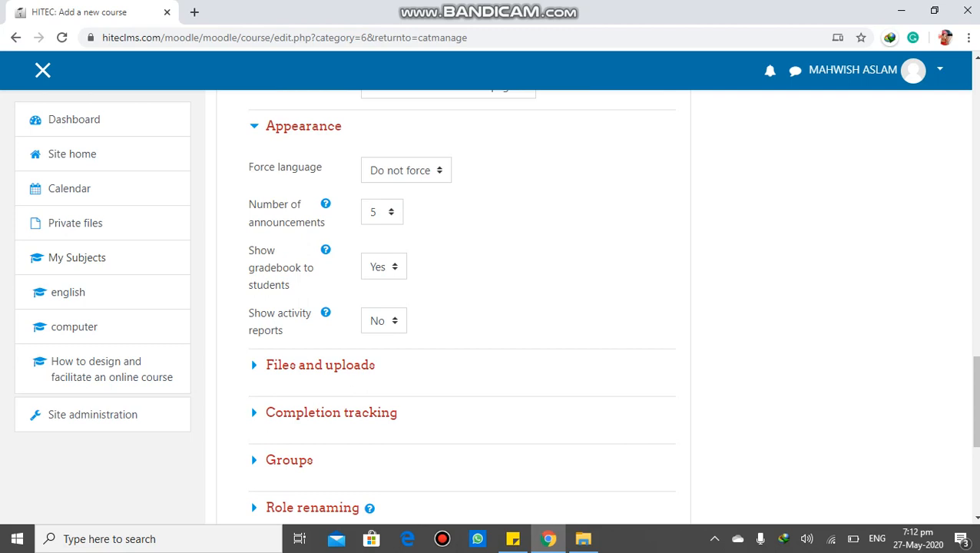
pyautogui.click(381, 212)
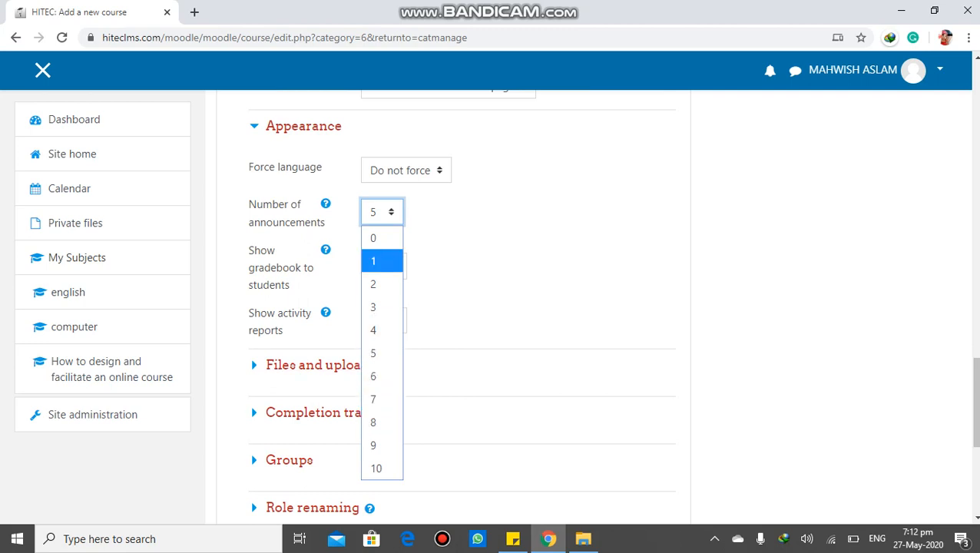
pyautogui.click(487, 246)
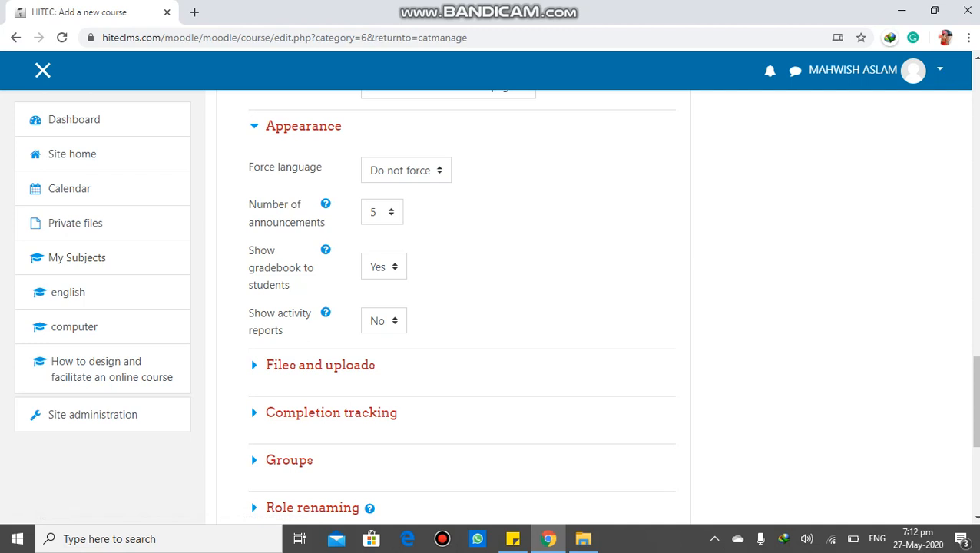
pyautogui.click(384, 321)
pyautogui.click(383, 321)
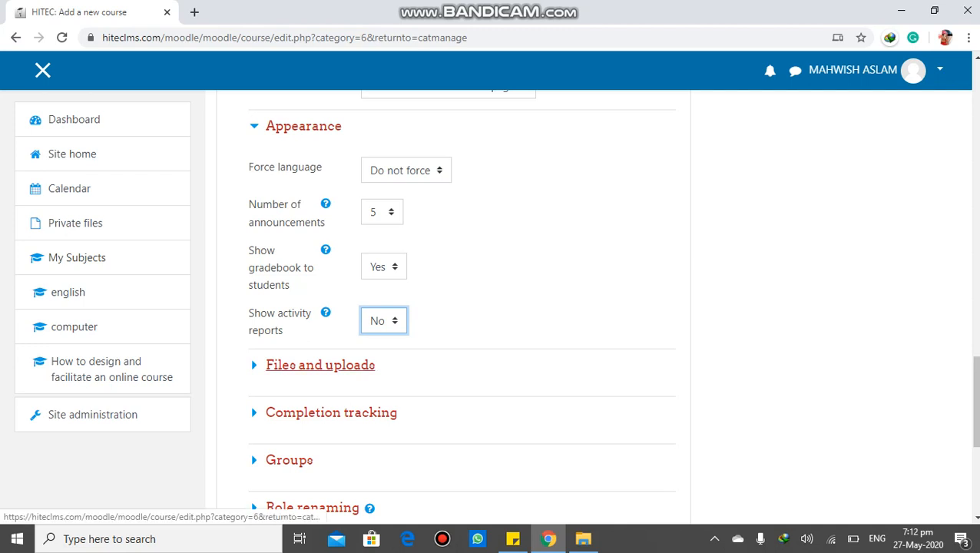
# Expand the files and uploads settings and review the maximum upload size choices, keeping the site upload limit
pyautogui.click(321, 364)
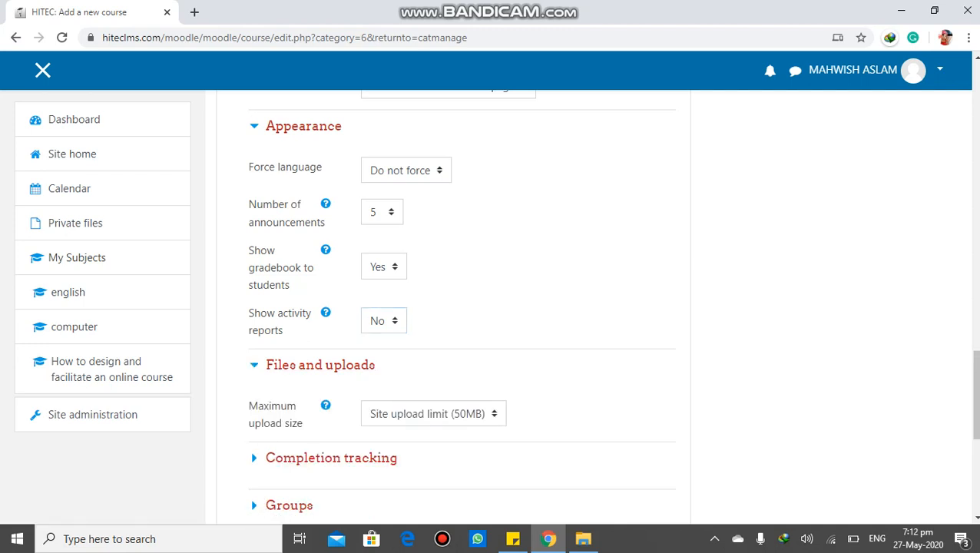
pyautogui.click(433, 414)
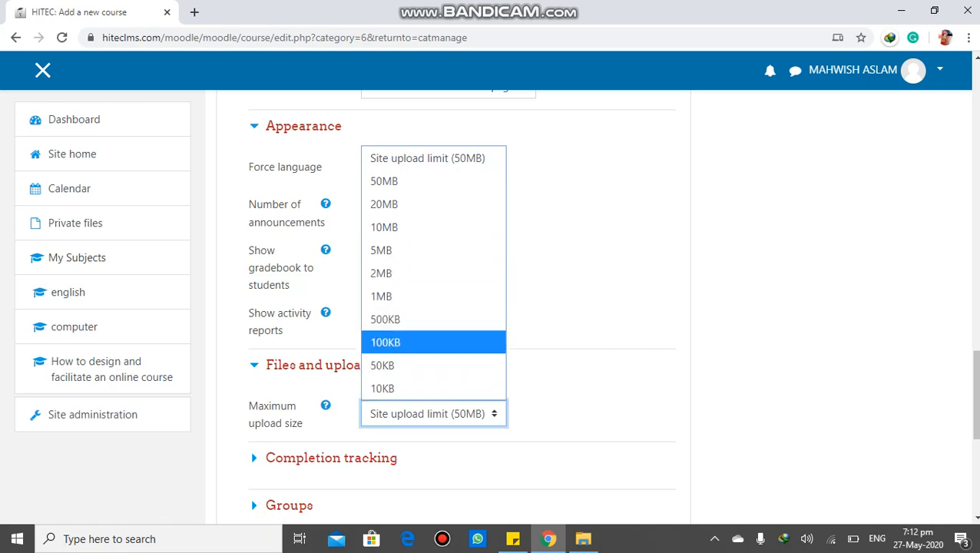
pyautogui.click(572, 364)
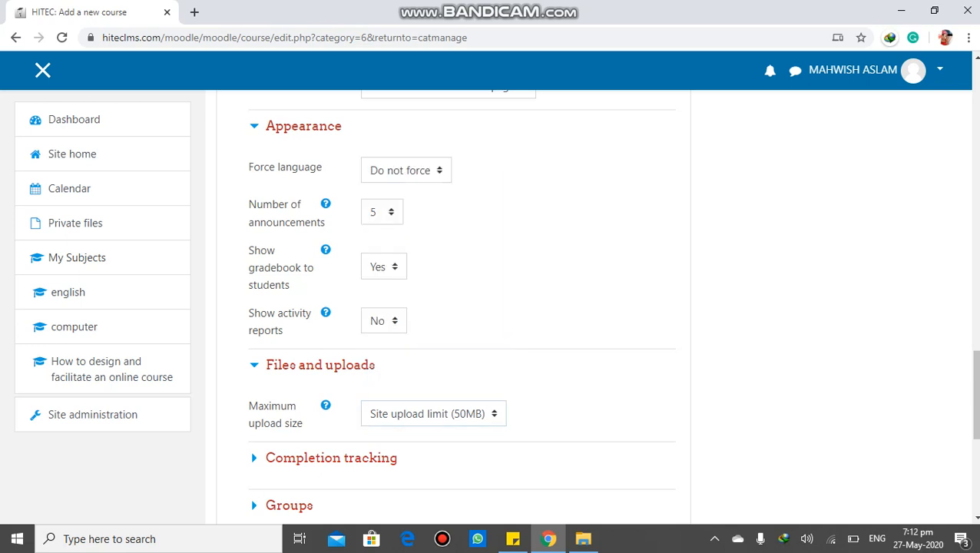
# Expand the completion tracking settings and review the enable option, keeping it at Yes
pyautogui.scroll(-4, 460, 307)
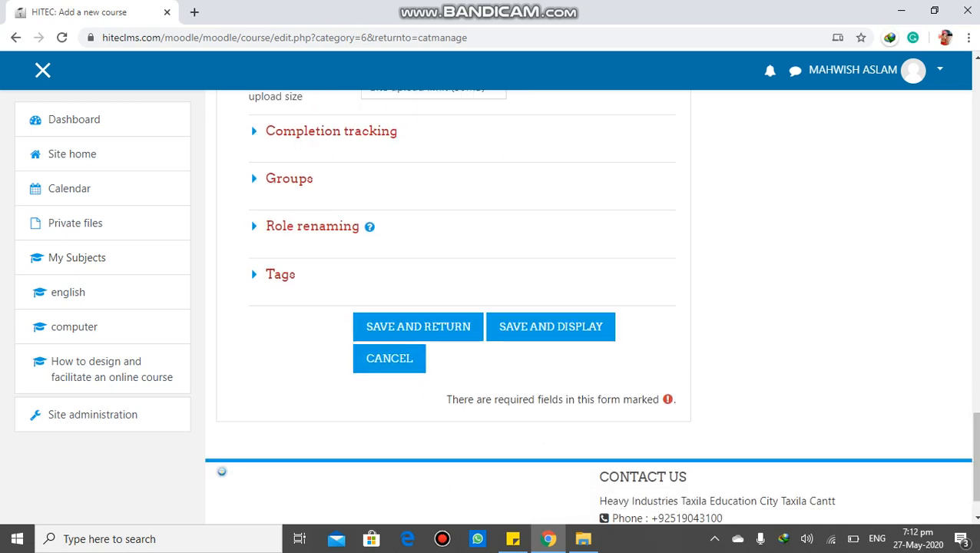
pyautogui.click(331, 131)
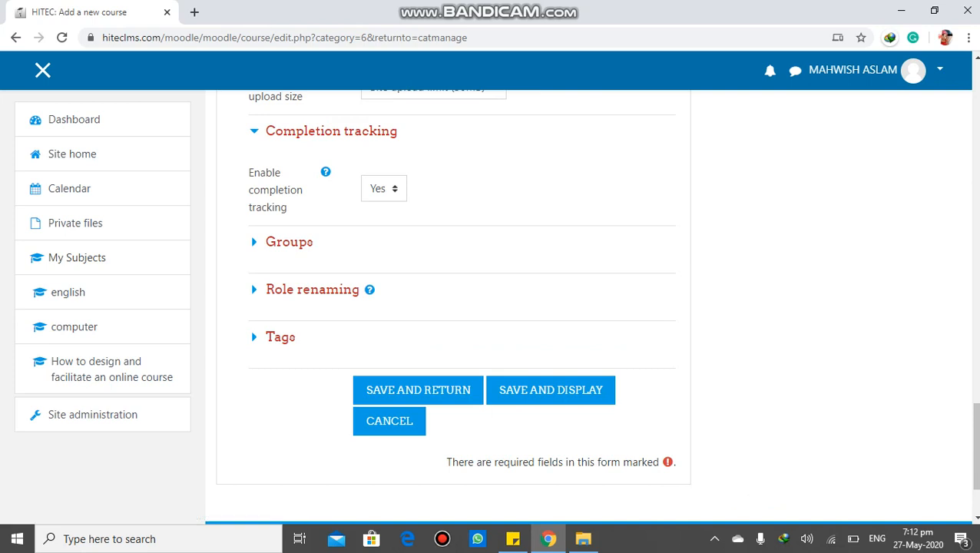
pyautogui.click(383, 189)
pyautogui.click(379, 238)
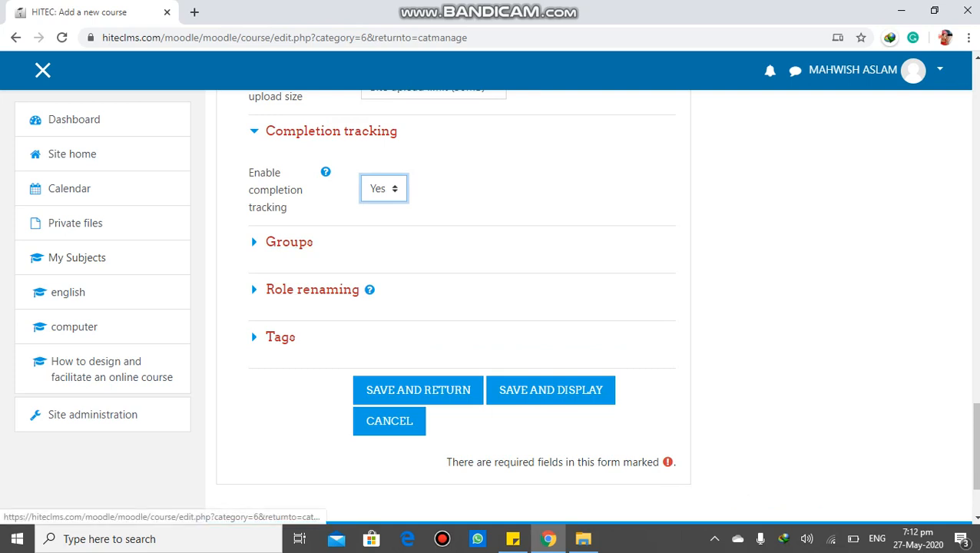
# Add the tags cs and 123 to the course
pyautogui.click(280, 336)
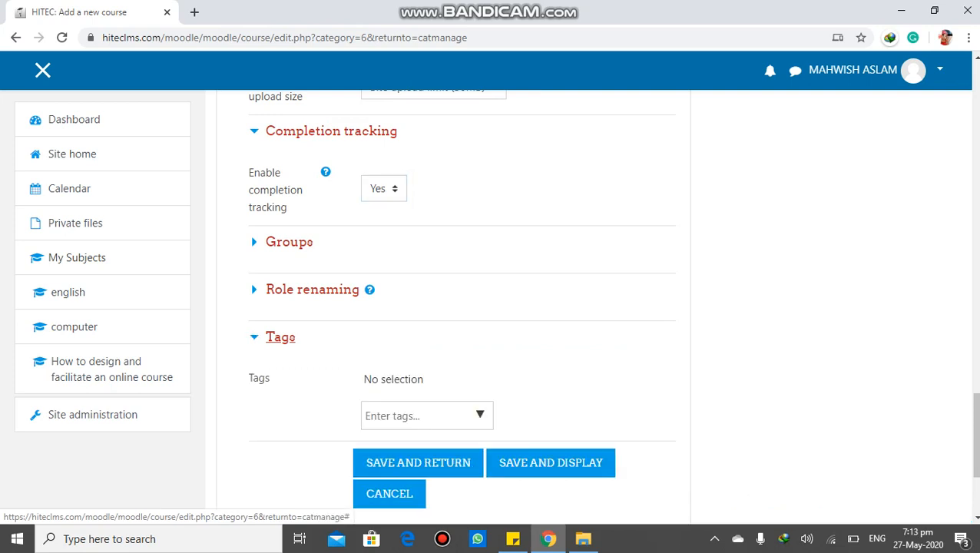
pyautogui.click(419, 416)
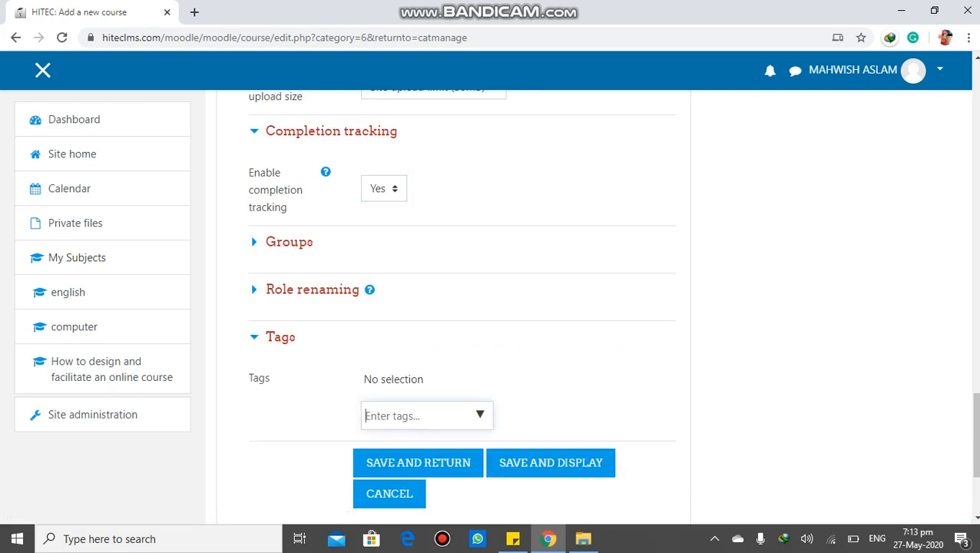
pyautogui.write('cs')
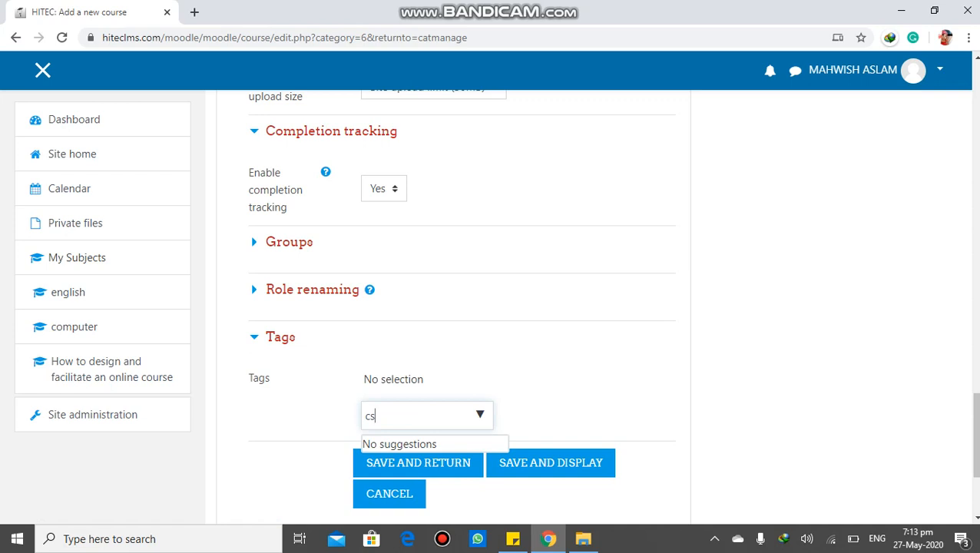
pyautogui.press('Return')
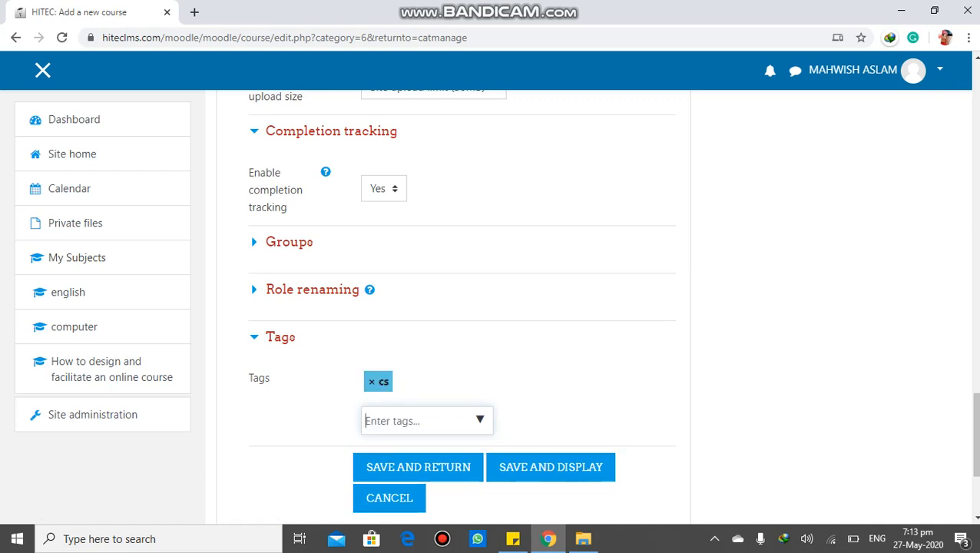
pyautogui.write('123')
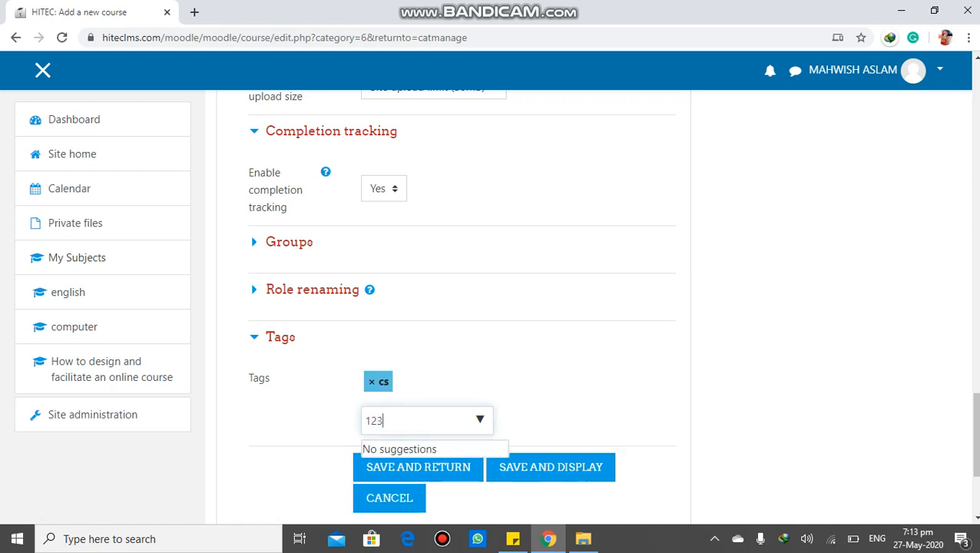
pyautogui.press('Return')
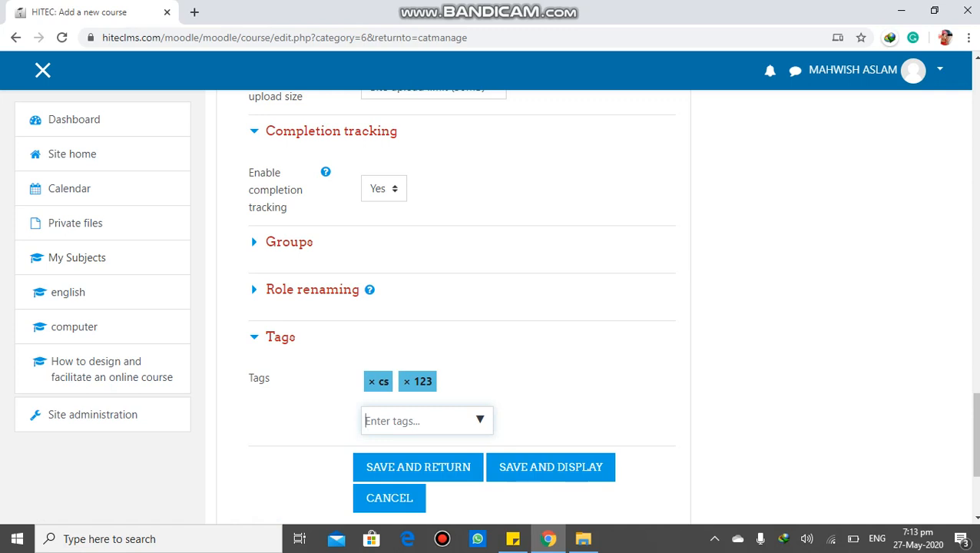
pyautogui.write('ta')
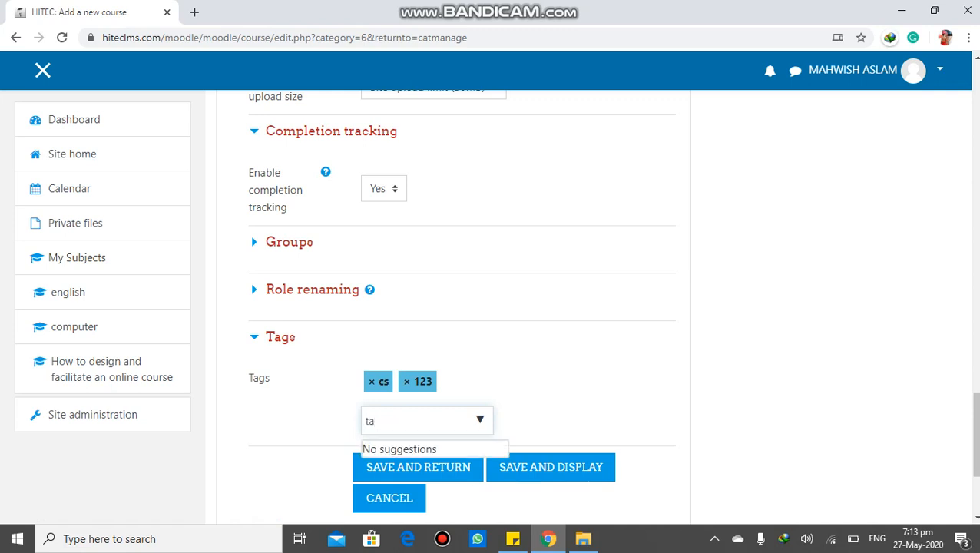
pyautogui.press('BackSpace')
pyautogui.press('BackSpace')
pyautogui.click(564, 415)
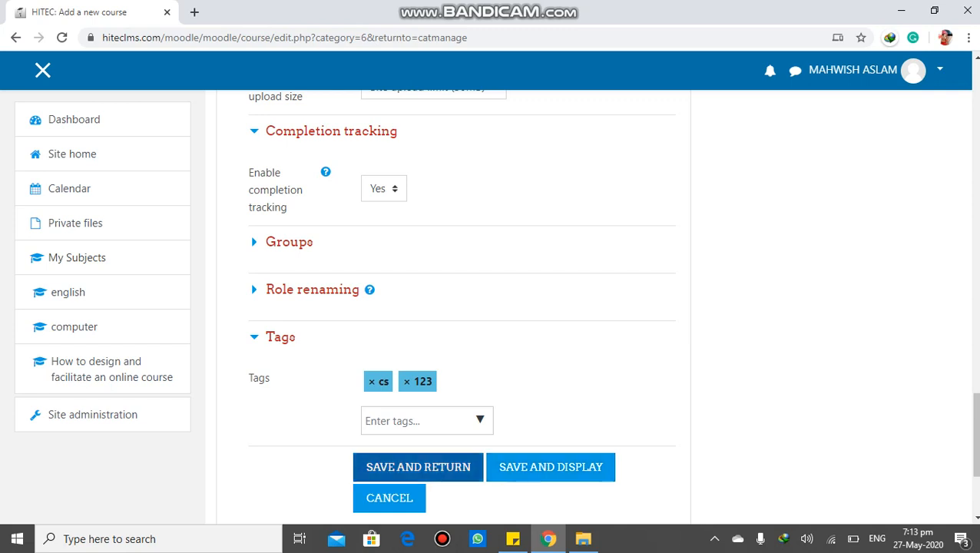
# Save the new course and return to the course and category management page
pyautogui.click(417, 467)
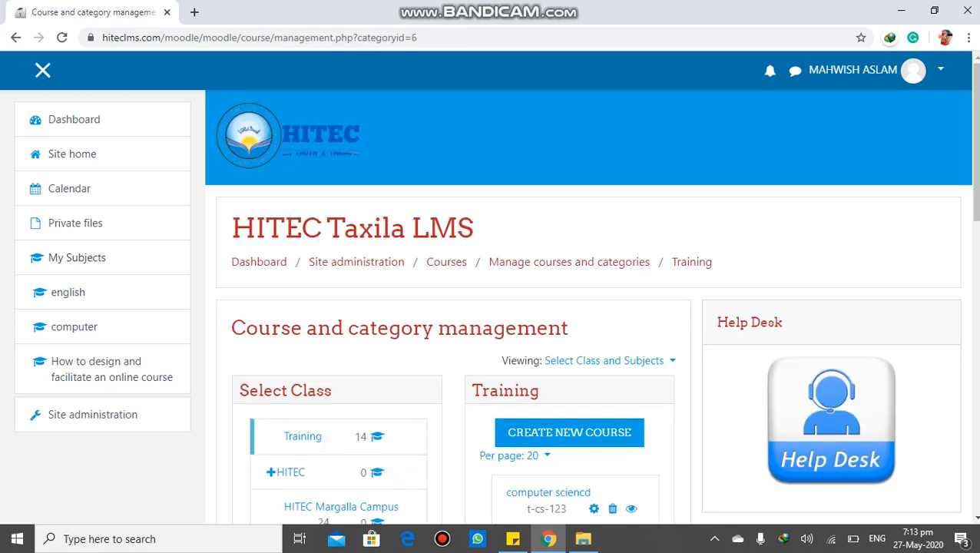
pyautogui.moveTo(578, 9)
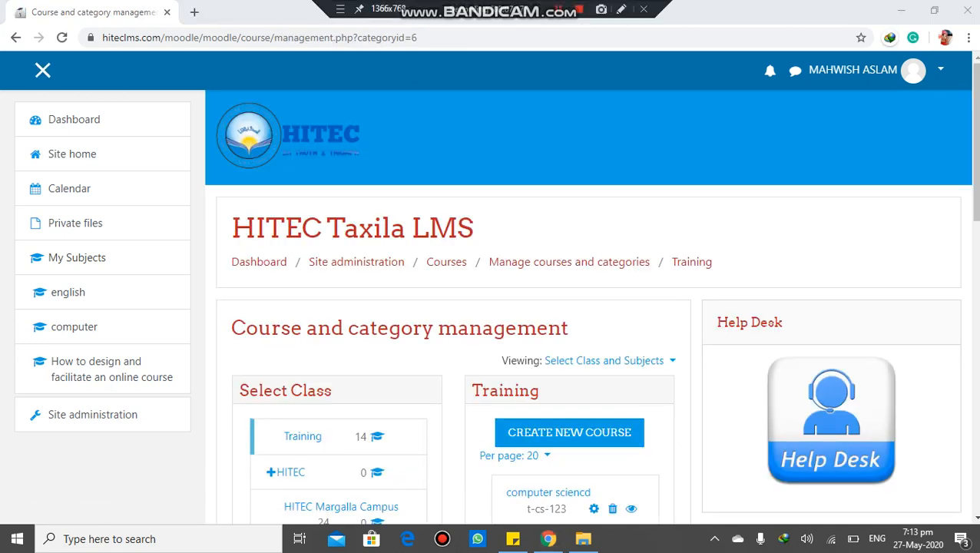